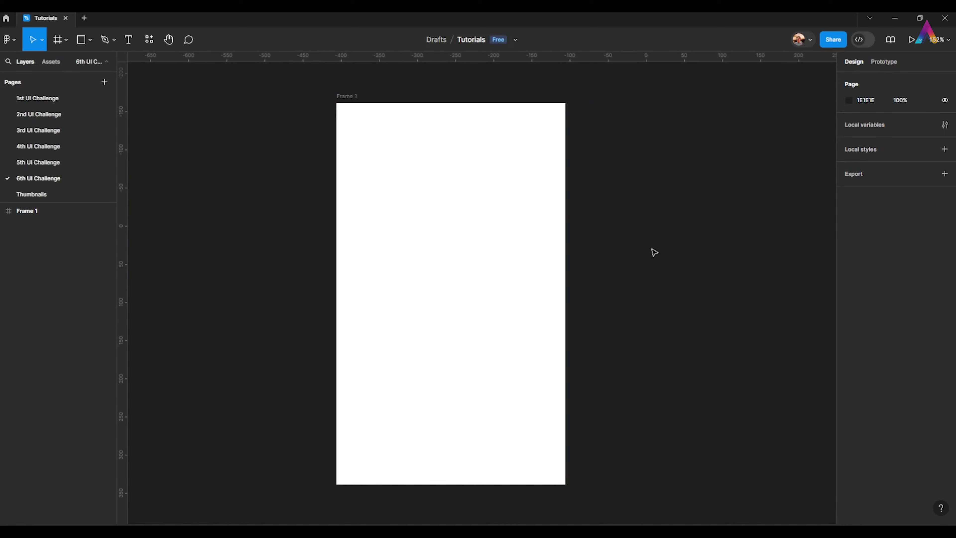
# Draw a circle near the bottom of Frame 1 and set its size to 150 × 150
pyautogui.click(90, 40)
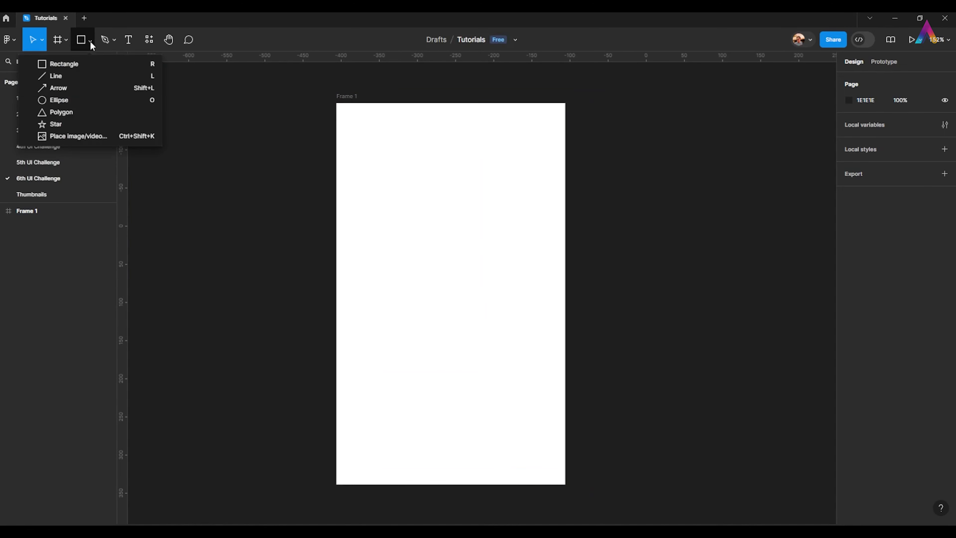
pyautogui.click(78, 102)
pyautogui.moveTo(447, 406); pyautogui.dragTo(486, 446)
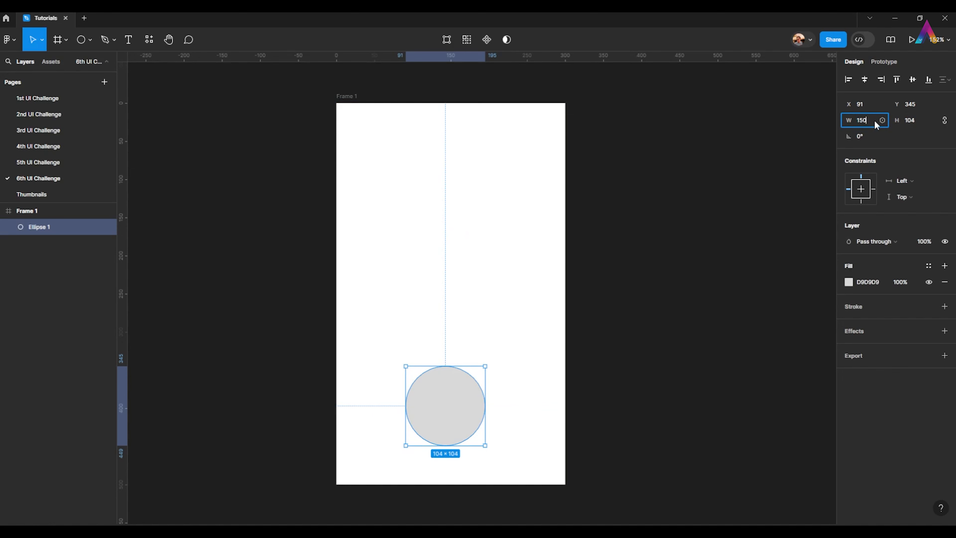
pyautogui.press('Tab')
pyautogui.press('Return')
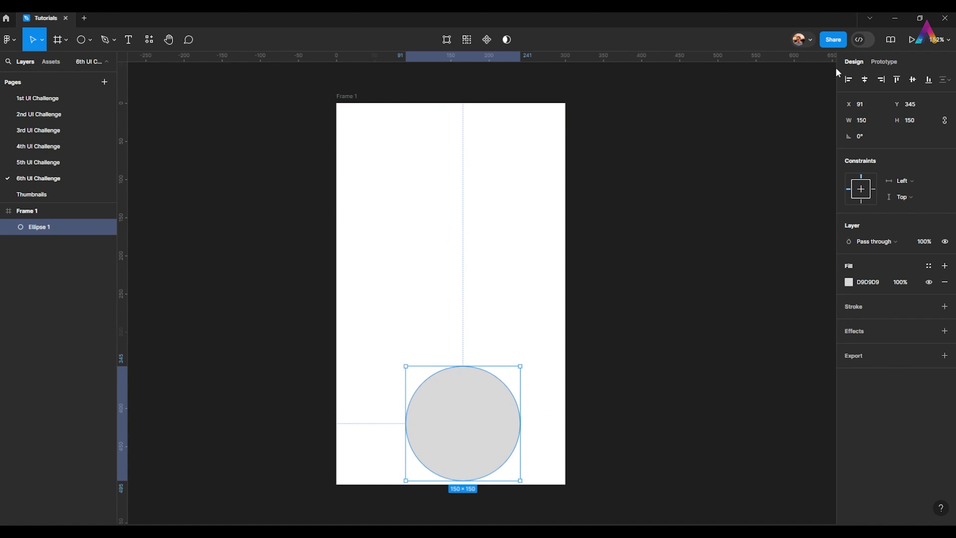
# Center the circle horizontally in the frame and move it up to Y 330
pyautogui.click(865, 80)
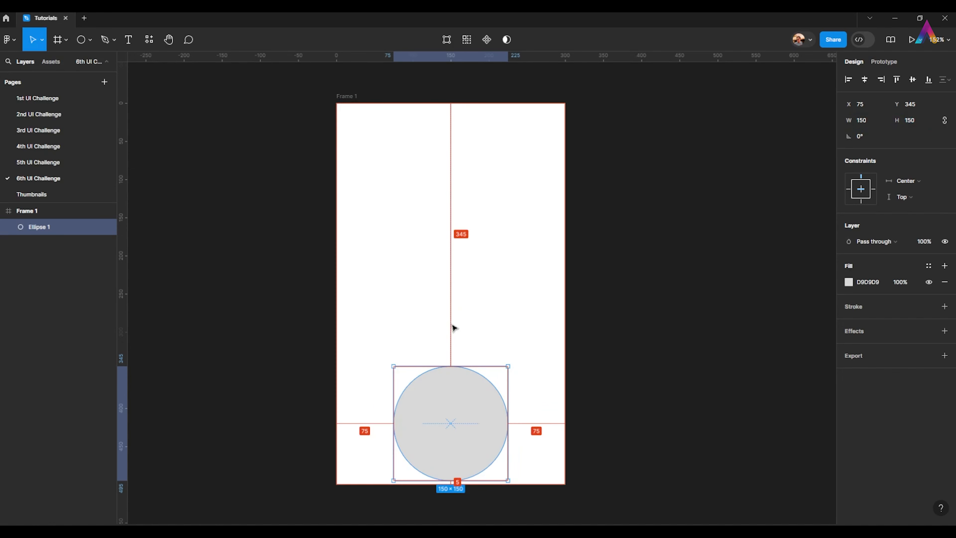
pyautogui.moveTo(453, 432)
pyautogui.mouseDown()
pyautogui.moveTo(455, 415)
pyautogui.moveTo(452, 422)
pyautogui.mouseUp()
pyautogui.press('Up')
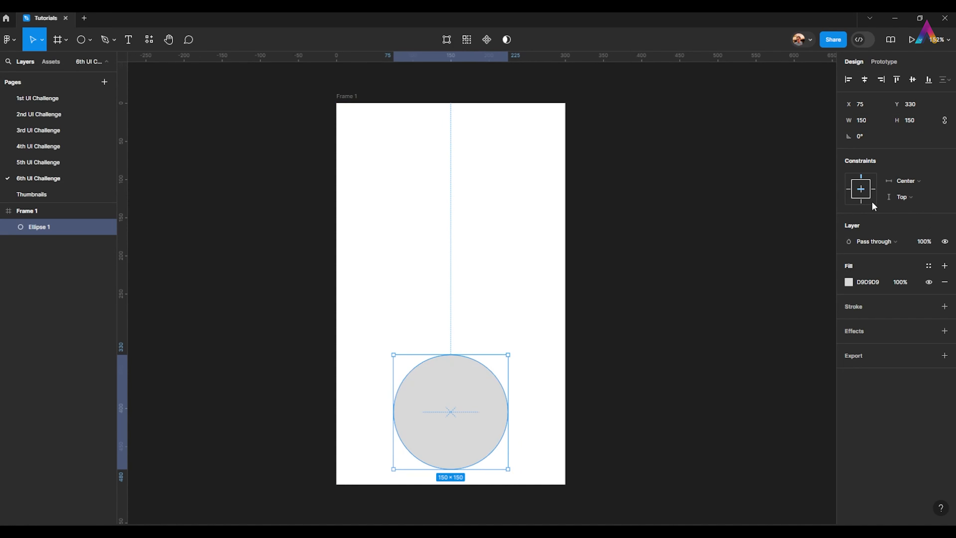
# Duplicate the circle above the original at Y 150, resize the copy to 100 × 100 and center it horizontally
pyautogui.moveTo(459, 397); pyautogui.dragTo(471, 264)
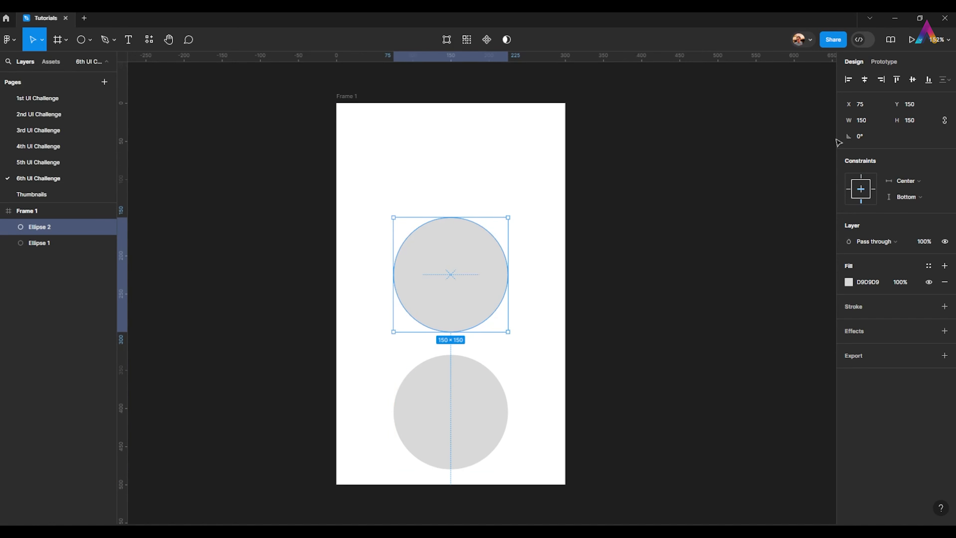
pyautogui.click(869, 121)
pyautogui.write('100')
pyautogui.press('Return')
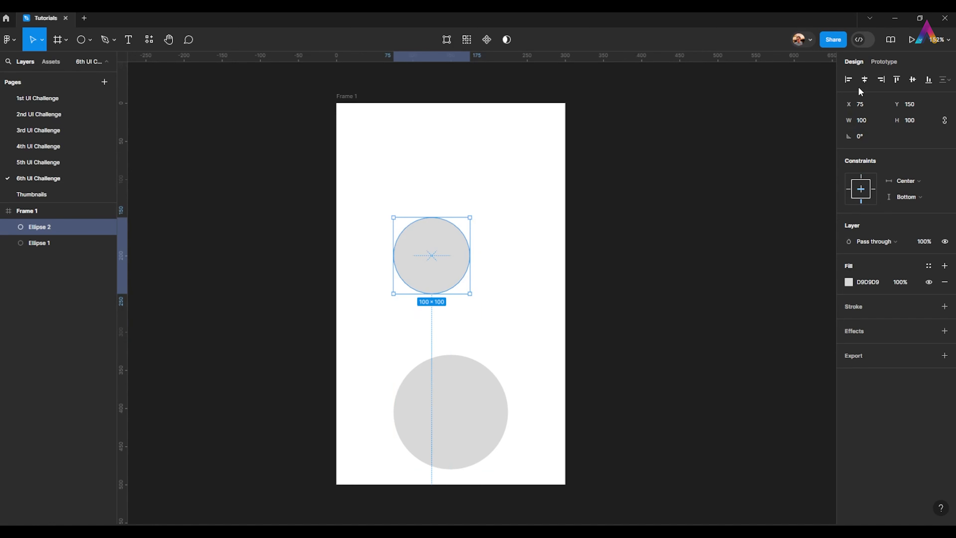
pyautogui.click(865, 79)
# Duplicate the 100 × 100 circle near the top of the frame at Y 11 and resize the copy to 80 × 80
pyautogui.moveTo(468, 269); pyautogui.dragTo(478, 168)
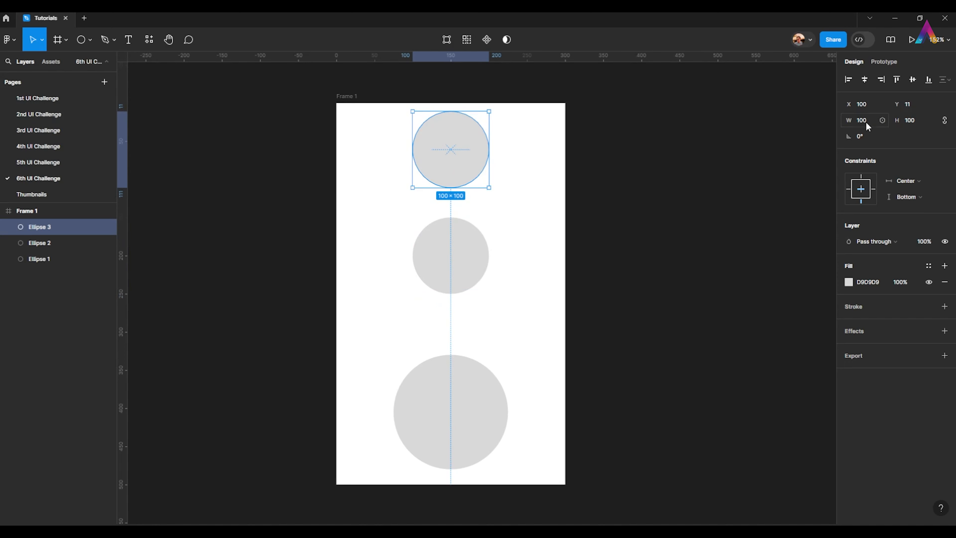
pyautogui.write('80')
pyautogui.press('Return')
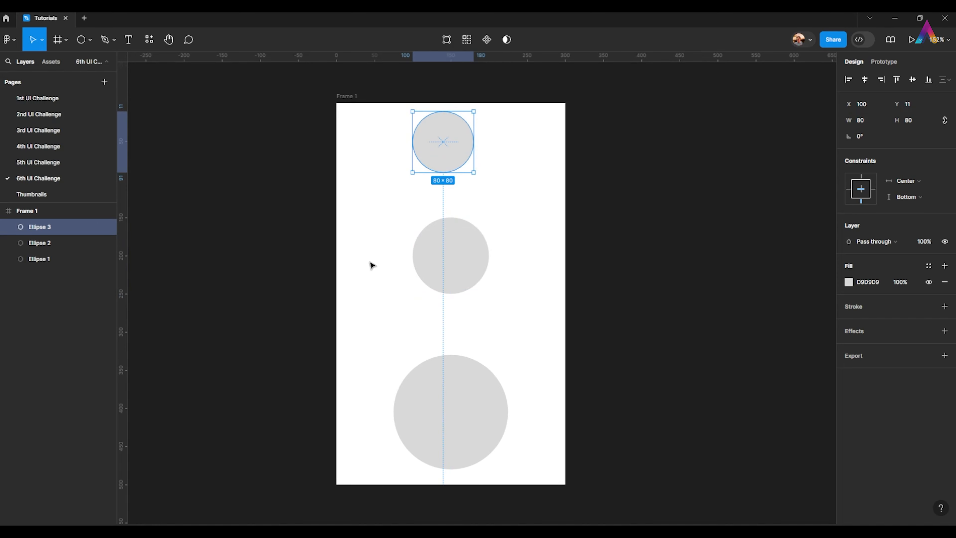
# Select all three circles and align them on their horizontal centers
pyautogui.keyDown('shift'); pyautogui.click(452, 267); pyautogui.keyUp('shift')
pyautogui.keyDown('shift'); pyautogui.click(427, 412); pyautogui.keyUp('shift')
pyautogui.click(865, 80)
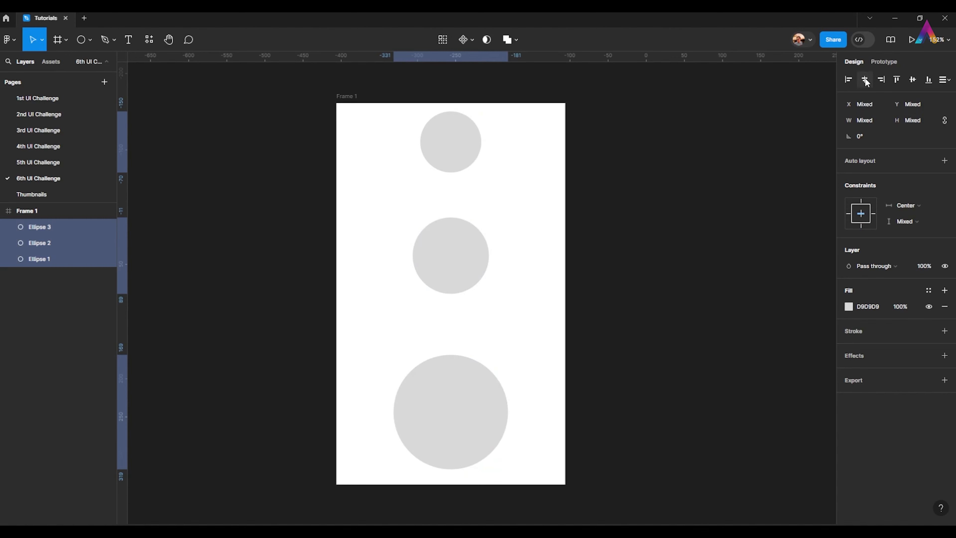
pyautogui.click(916, 80)
pyautogui.hotkey('ctrl', 'z')
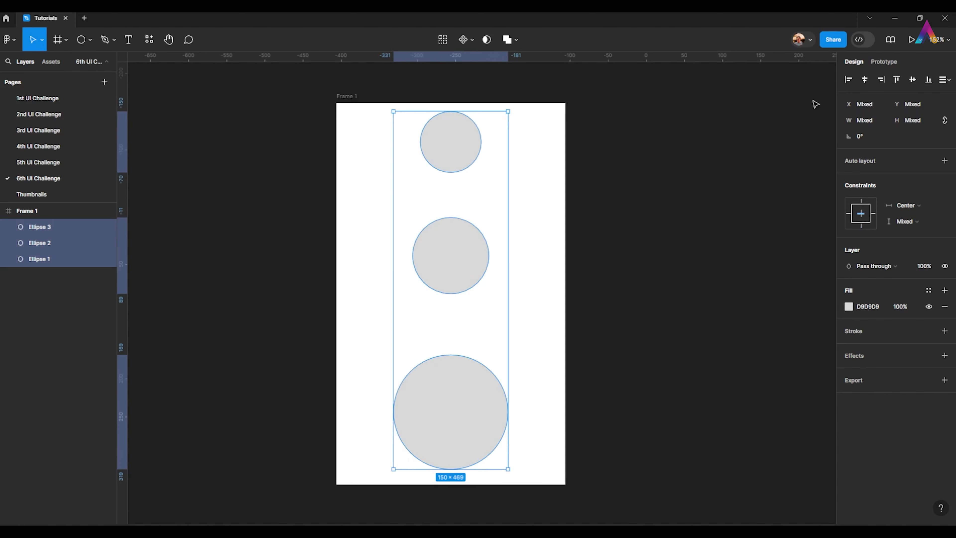
# Distribute the three circles with a vertical spacing of 20 and move them down to the middle of the frame
pyautogui.click(953, 80)
pyautogui.click(859, 101)
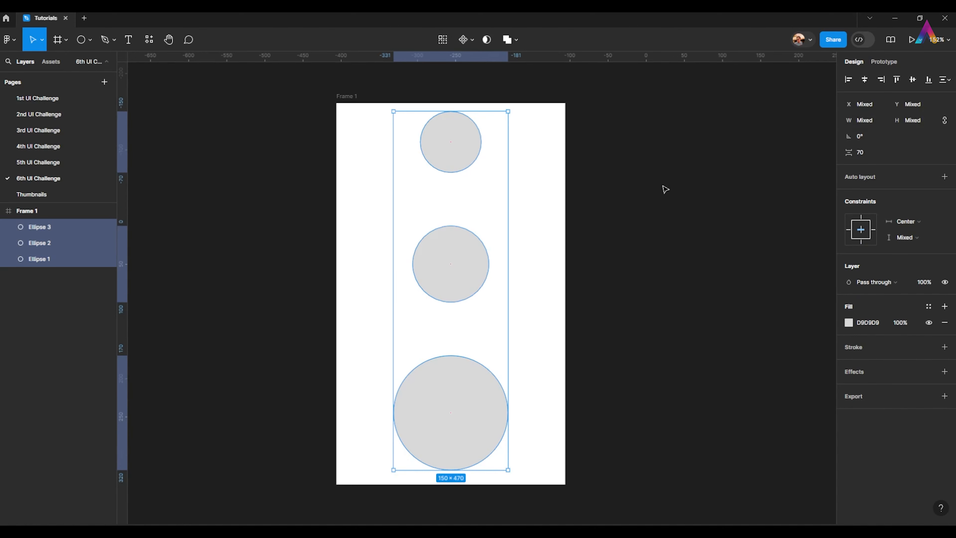
pyautogui.click(868, 157)
pyautogui.write('20')
pyautogui.press('Return')
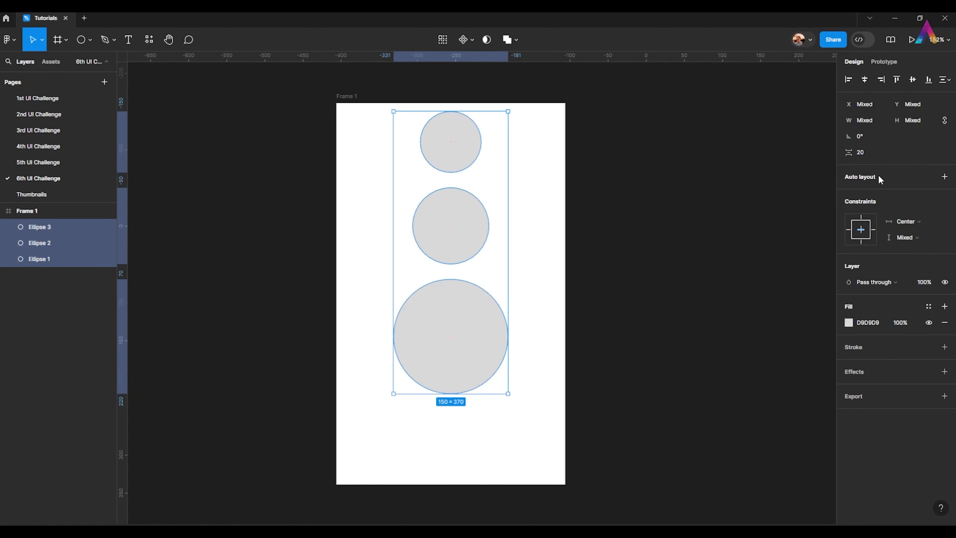
pyautogui.moveTo(469, 236); pyautogui.dragTo(468, 277)
pyautogui.click(657, 280)
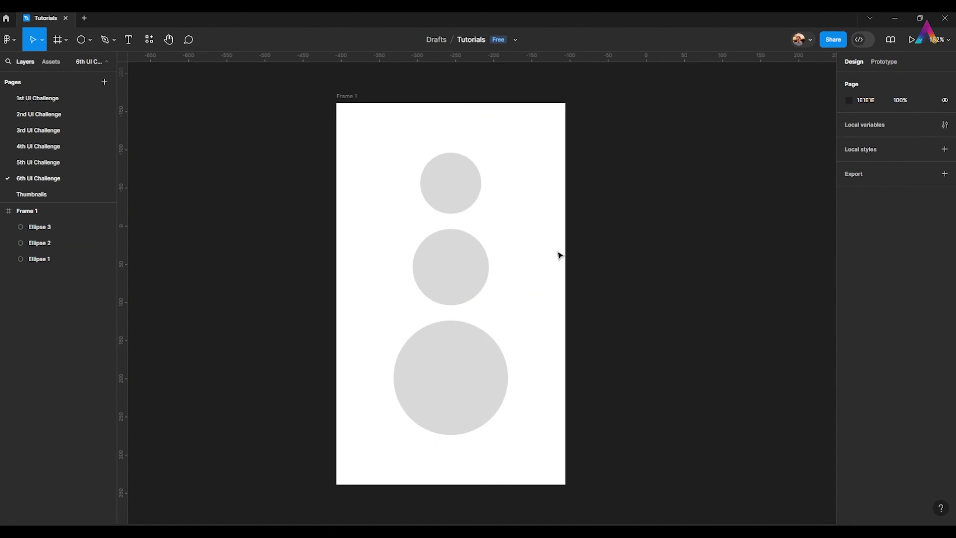
# Select all three circles and set their fill color to 1A1A1A
pyautogui.moveTo(541, 251); pyautogui.dragTo(577, 252)
pyautogui.scroll(-1, 507, 207)
pyautogui.moveTo(508, 205); pyautogui.dragTo(477, 202)
pyautogui.click(476, 204)
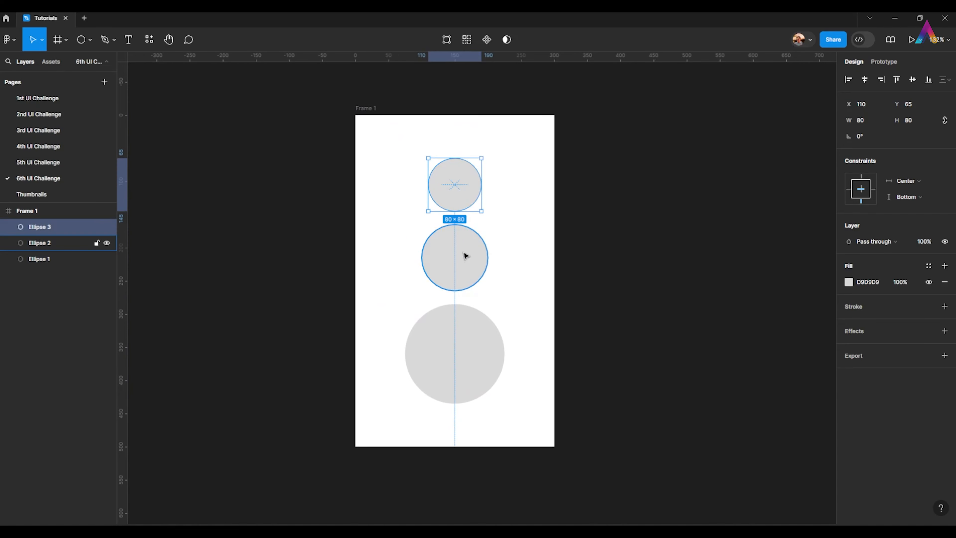
pyautogui.keyDown('shift'); pyautogui.click(463, 271); pyautogui.keyUp('shift')
pyautogui.keyDown('shift'); pyautogui.click(442, 363); pyautogui.keyUp('shift')
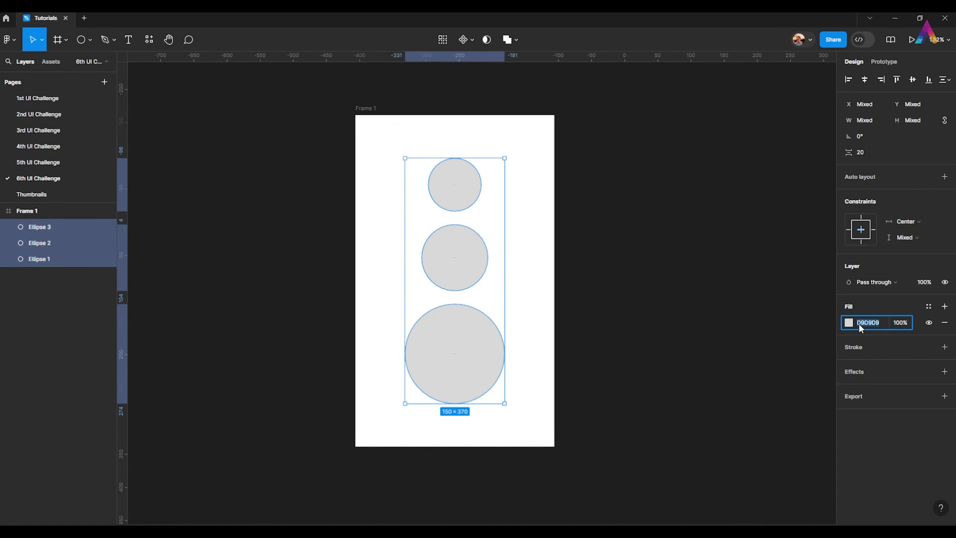
pyautogui.click(859, 323)
pyautogui.write('1a1a1a')
pyautogui.press('Return')
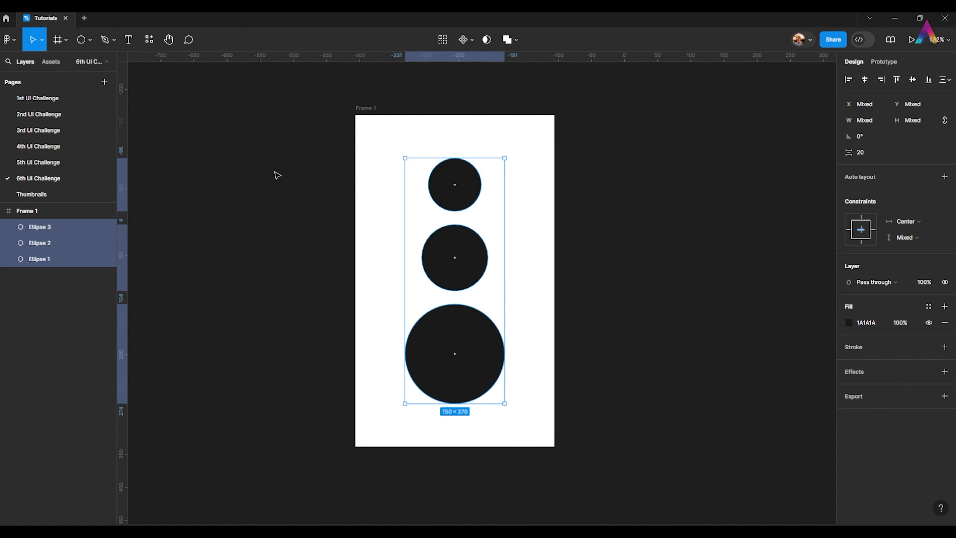
# Apply a Layer blur effect with a blur of 10 to the three circles
pyautogui.click(944, 372)
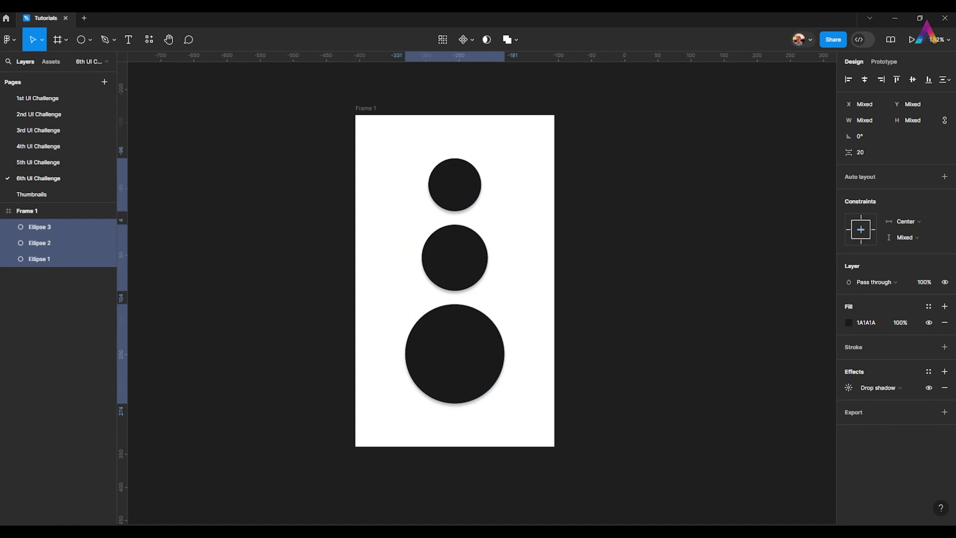
pyautogui.click(901, 388)
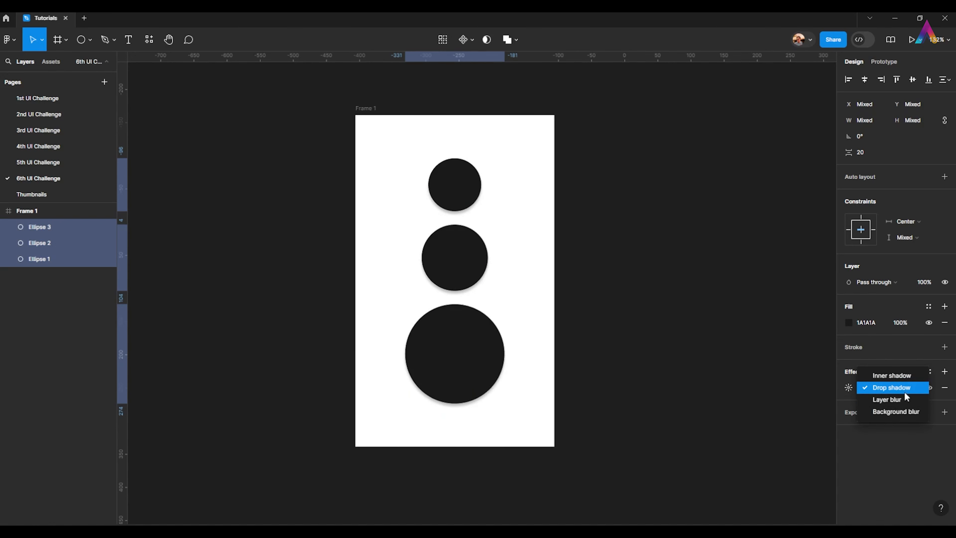
pyautogui.click(895, 400)
pyautogui.click(850, 389)
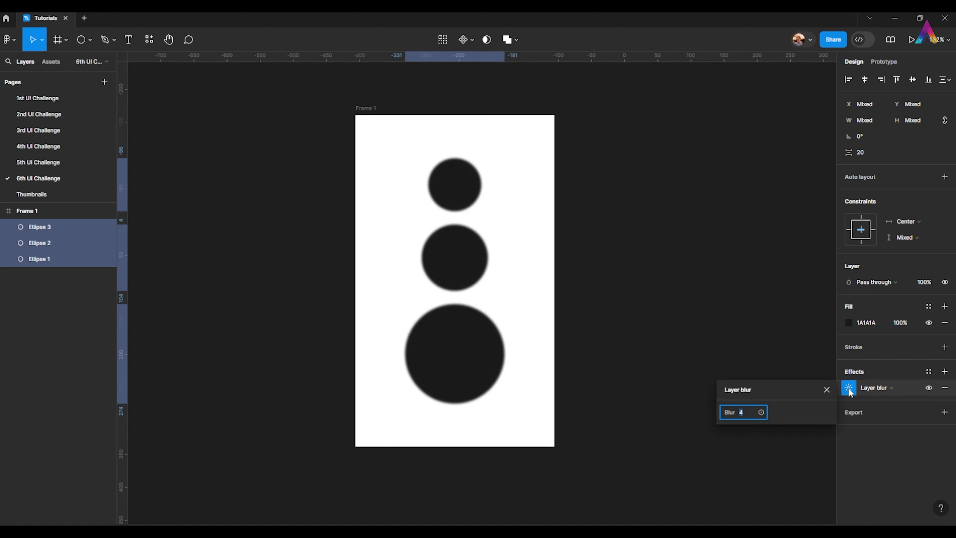
pyautogui.click(744, 411)
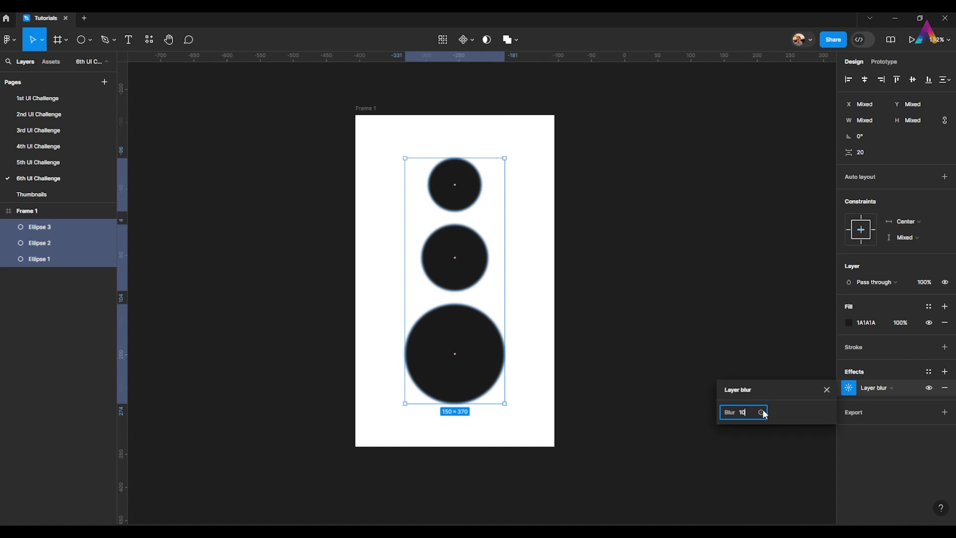
pyautogui.press('Return')
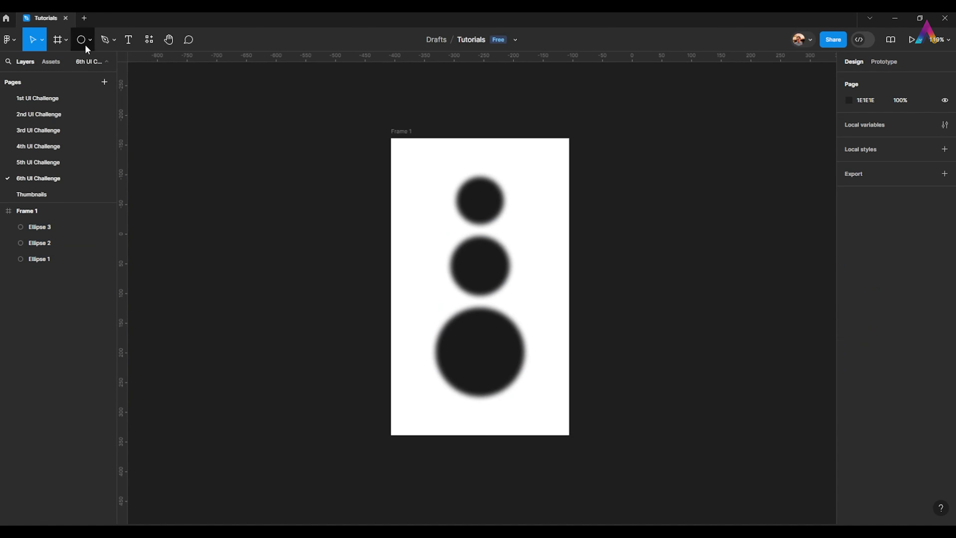
# Draw a 300 × 500 rectangle covering the whole frame and set its blend mode to Color dodge
pyautogui.click(88, 45)
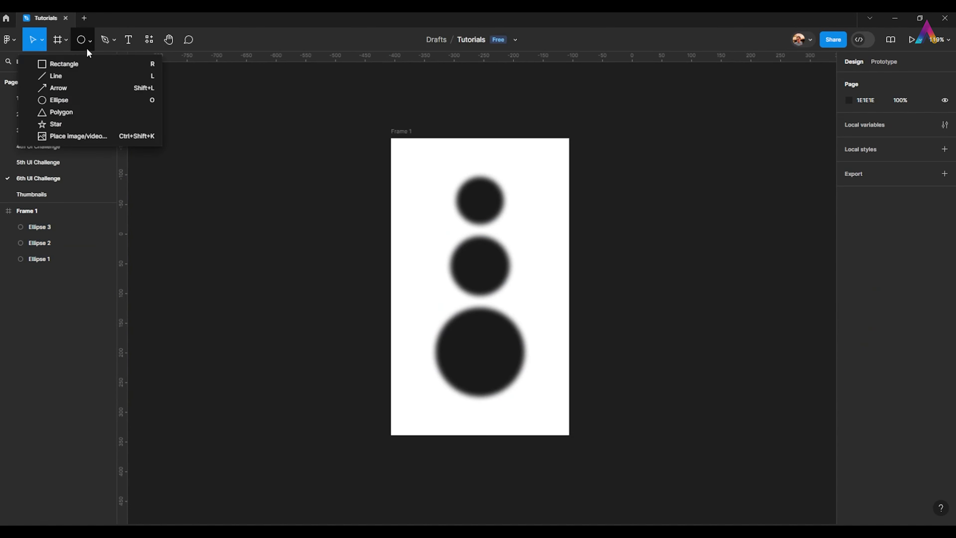
pyautogui.click(73, 64)
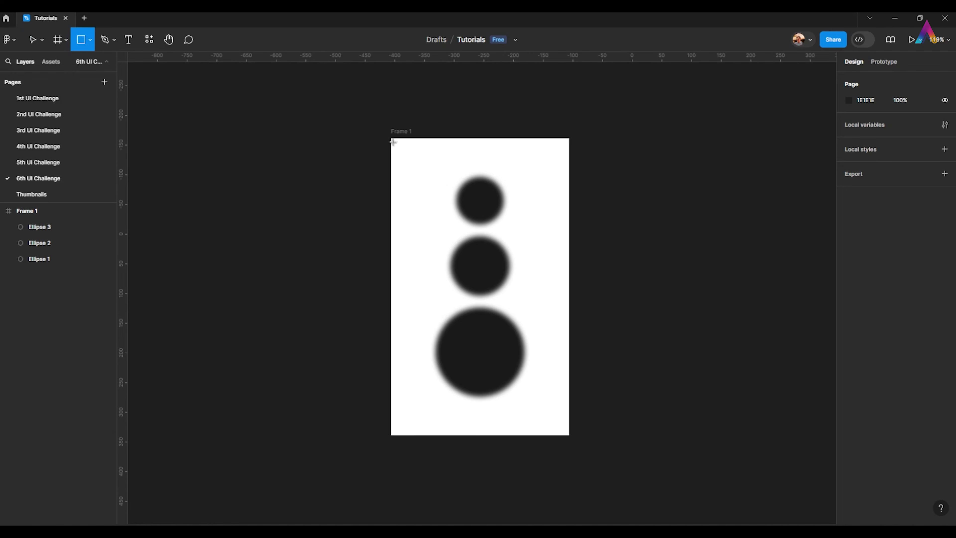
pyautogui.moveTo(392, 137); pyautogui.dragTo(572, 430)
pyautogui.click(891, 244)
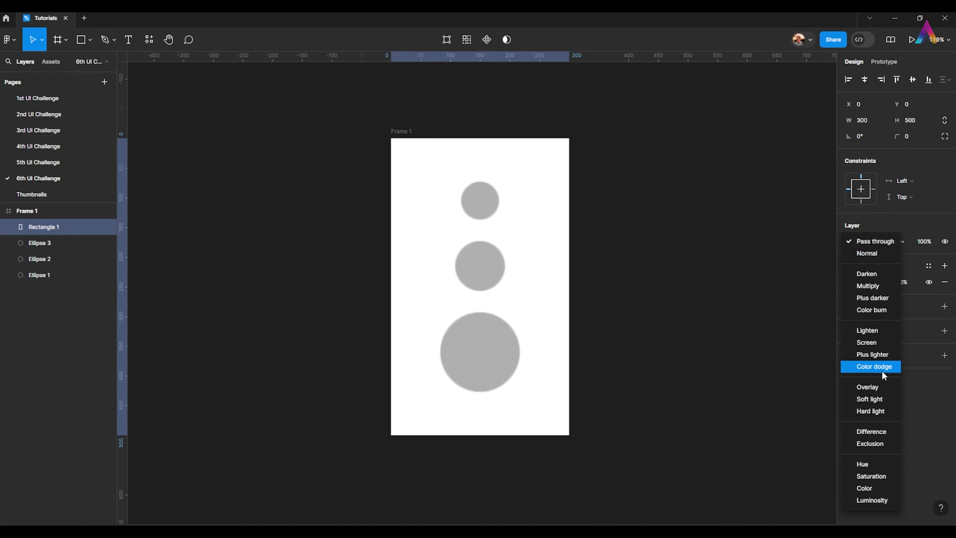
pyautogui.click(882, 368)
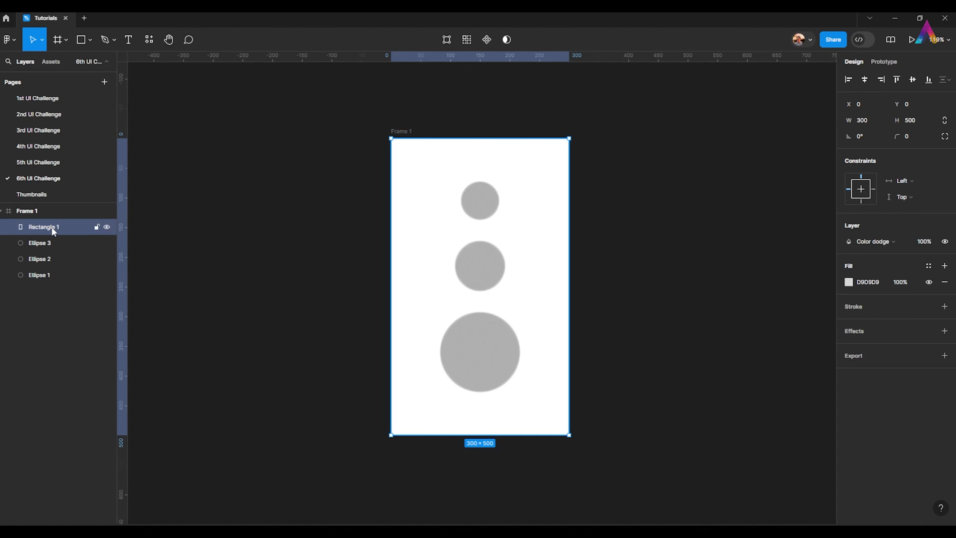
# Duplicate the rectangle, fill the copy with 1A1A1A and set its blend mode to Color burn
pyautogui.hotkey('ctrl', 'd')
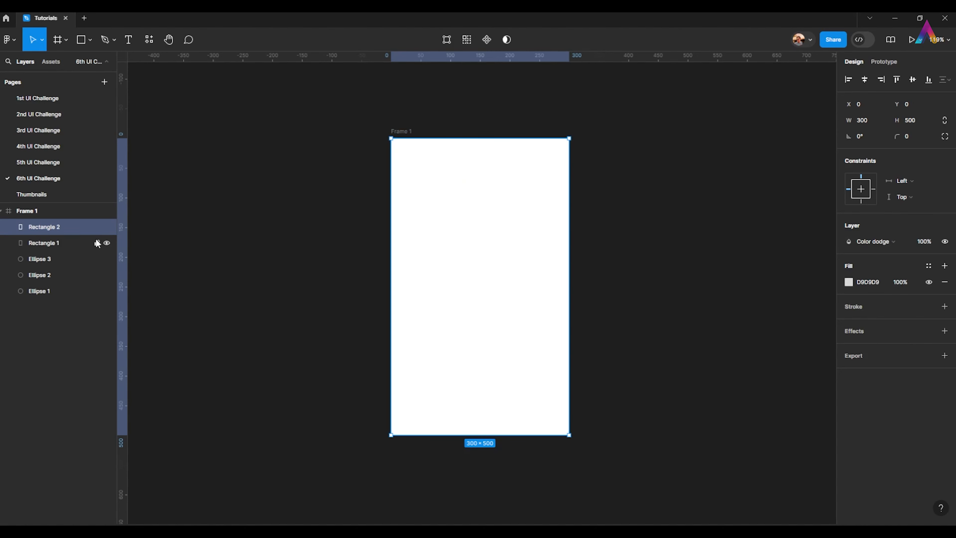
pyautogui.click(849, 282)
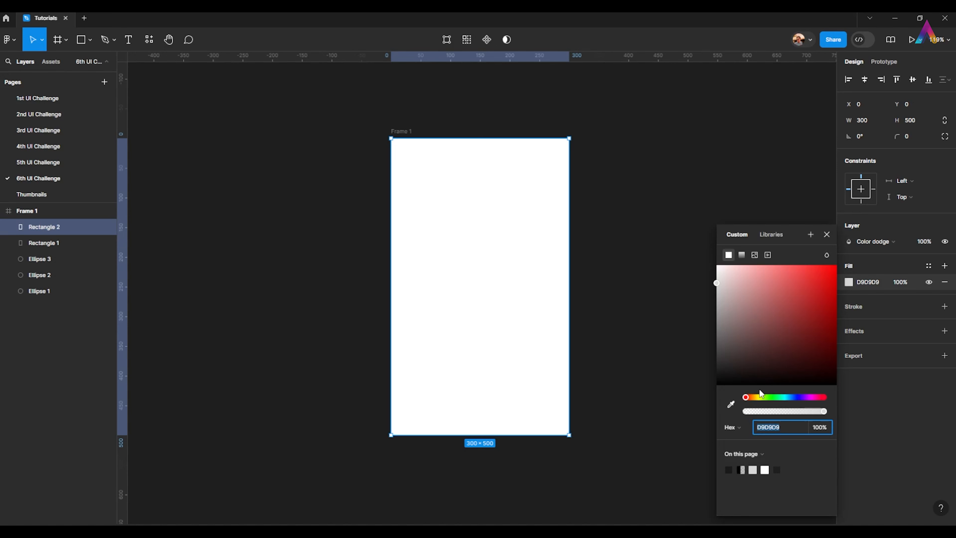
pyautogui.write('1a1a1a')
pyautogui.press('Return')
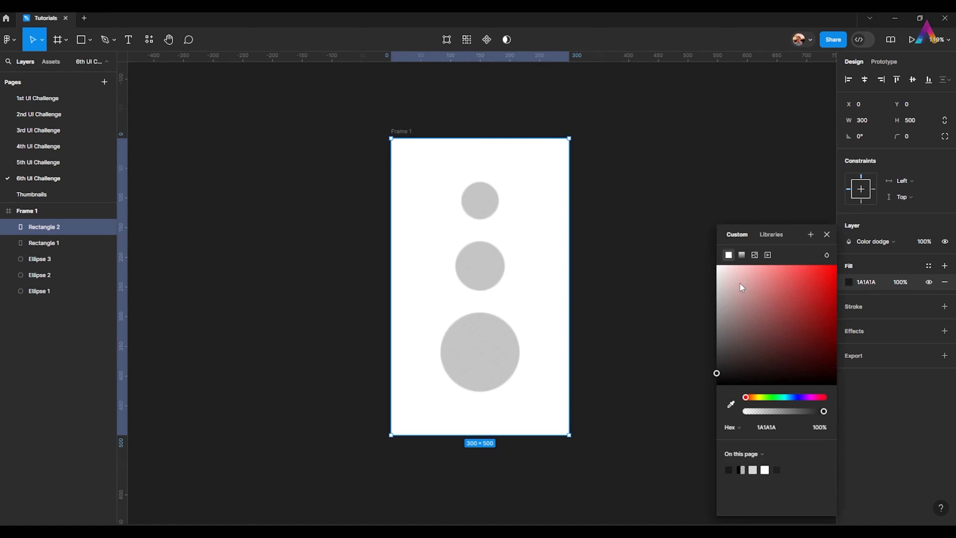
pyautogui.click(879, 242)
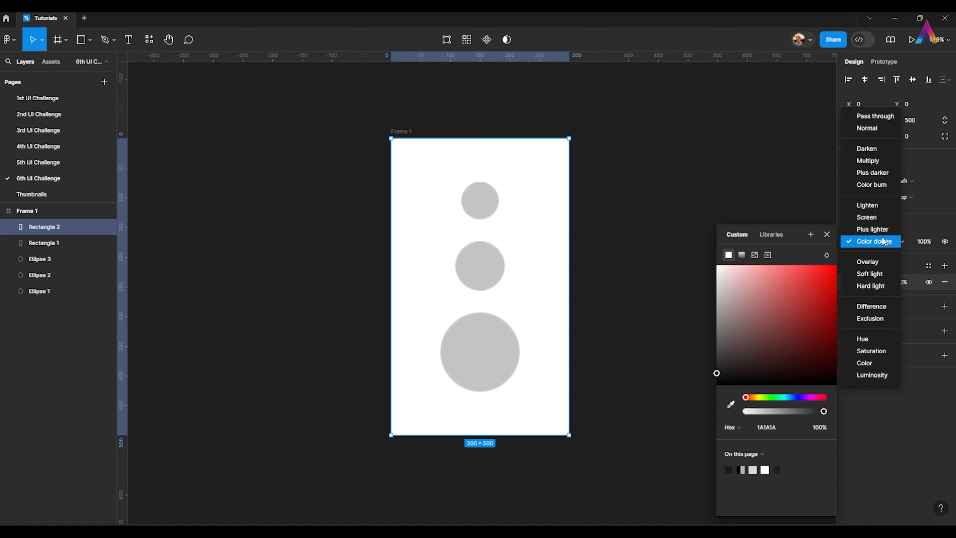
pyautogui.click(884, 184)
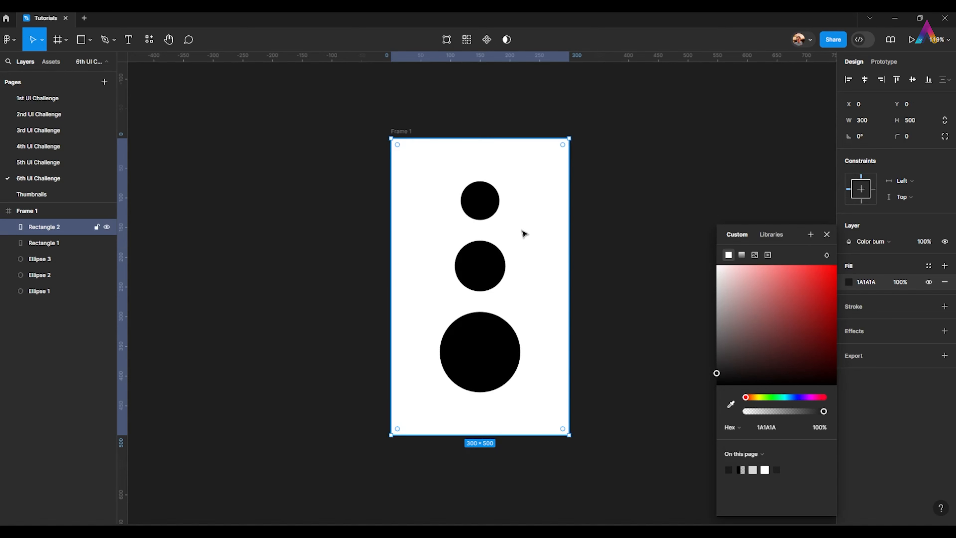
# Lock both rectangle layers, Rectangle 2 and Rectangle 1
pyautogui.click(619, 219)
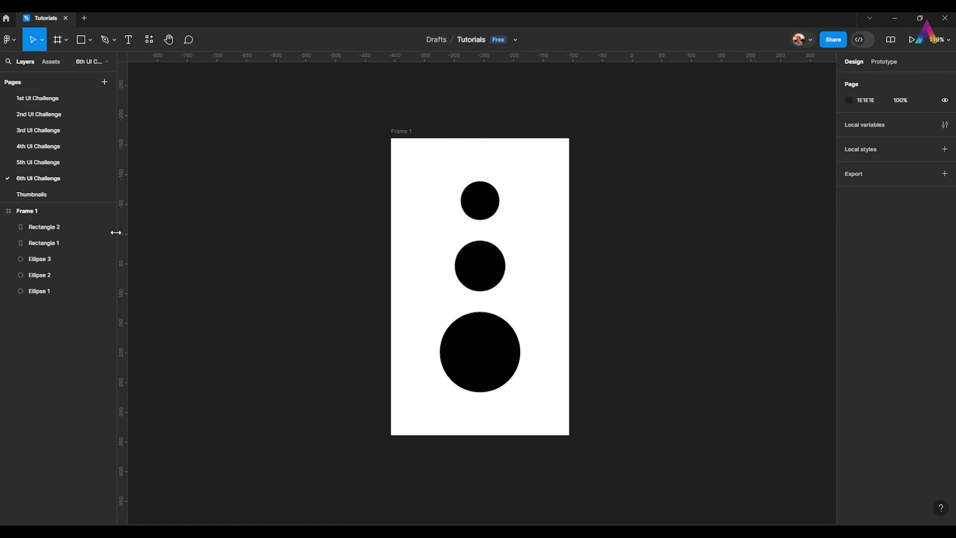
pyautogui.click(94, 227)
pyautogui.click(96, 243)
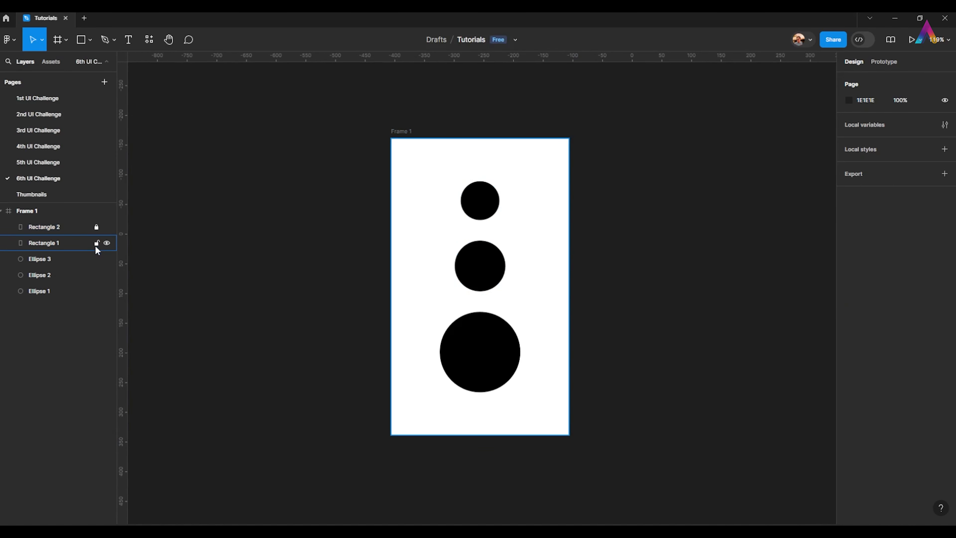
# Try moving the smallest circle, Ellipse 3, down toward the middle circle, and undo the move
pyautogui.click(43, 263)
pyautogui.scroll(5, 414, 271)
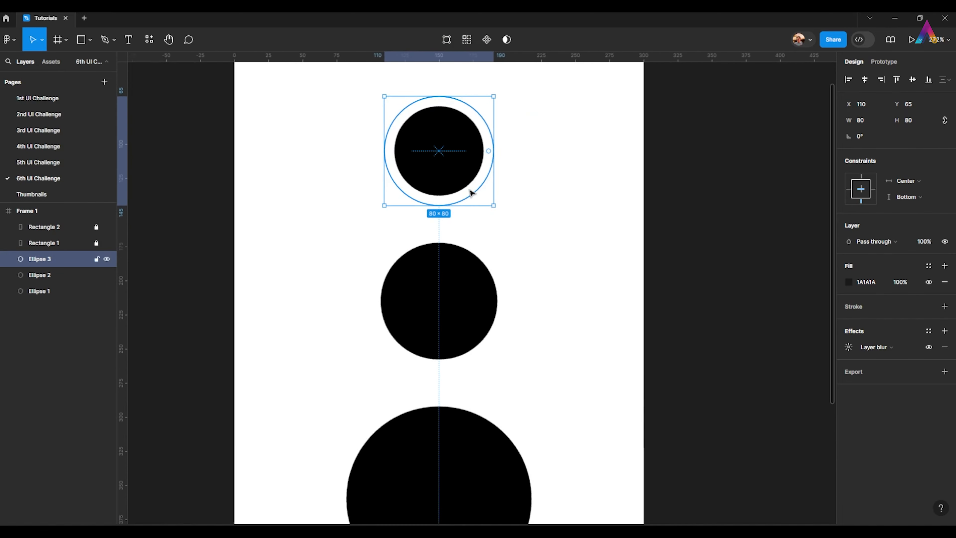
pyautogui.scroll(3, 470, 193)
pyautogui.moveTo(455, 160); pyautogui.dragTo(459, 277)
pyautogui.scroll(-7, 472, 231)
pyautogui.hotkey('ctrl', 'z')
pyautogui.click(384, 261)
pyautogui.scroll(3, 385, 260)
pyautogui.moveTo(433, 227); pyautogui.dragTo(383, 236)
pyautogui.scroll(-3, 437, 265)
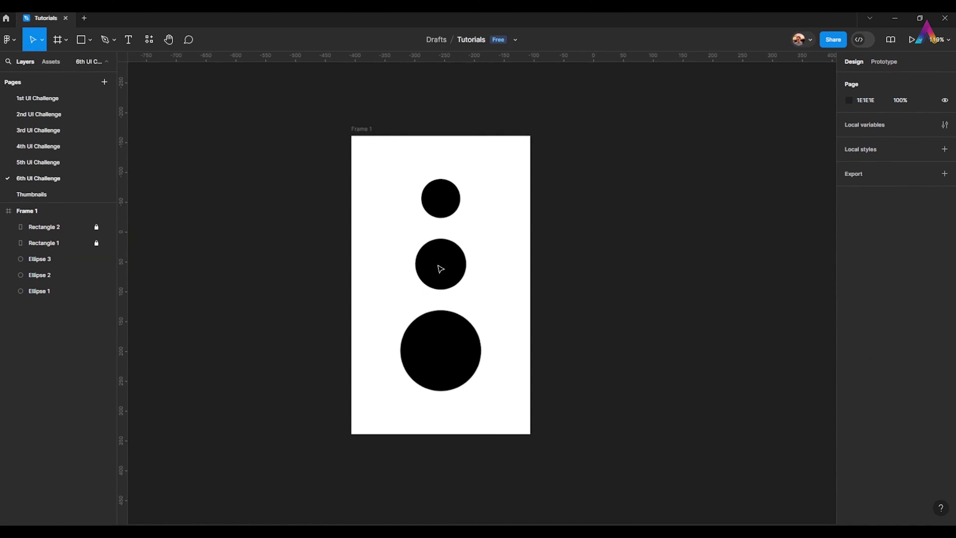
pyautogui.scroll(3, 443, 217)
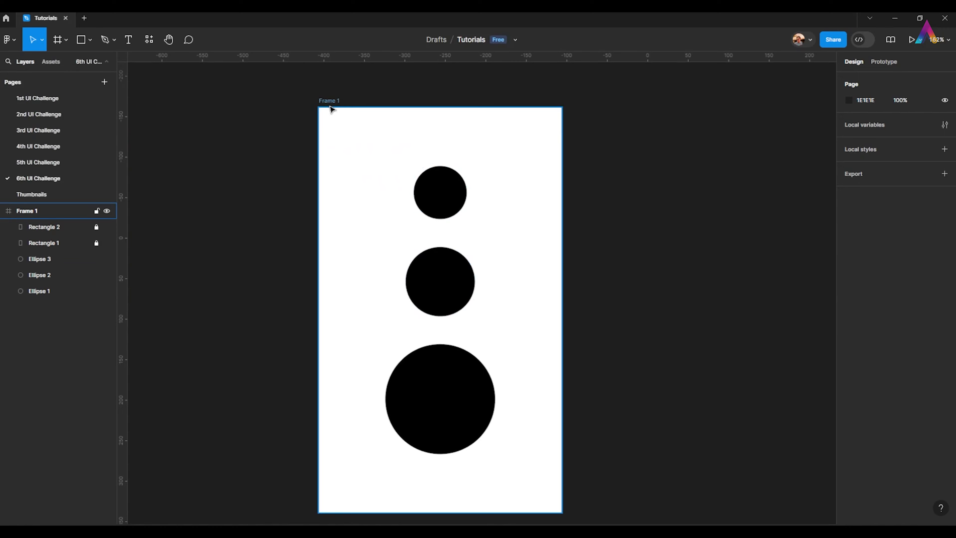
pyautogui.scroll(2, 489, 445)
pyautogui.click(491, 399)
pyautogui.scroll(-4, 489, 373)
pyautogui.click(485, 295)
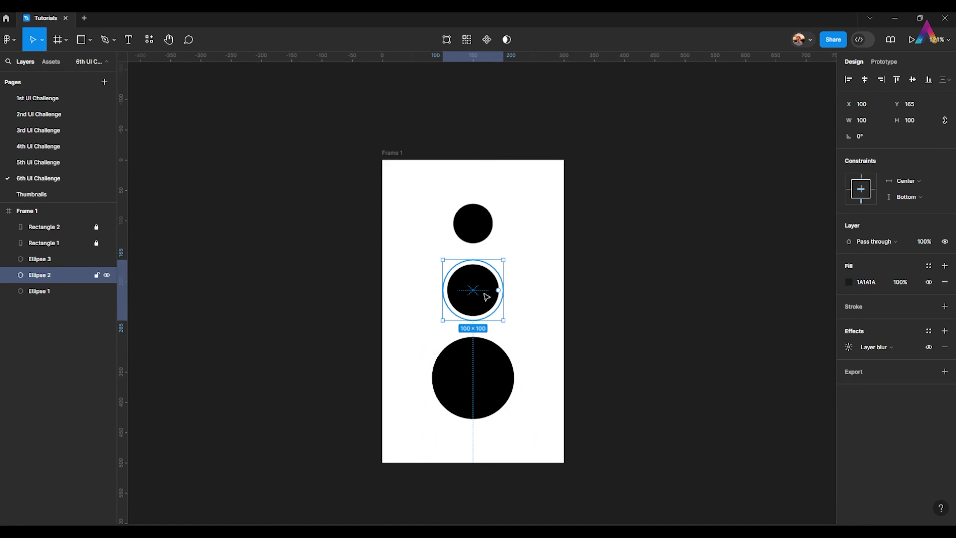
pyautogui.click(473, 226)
pyautogui.click(472, 369)
pyautogui.click(472, 282)
pyautogui.click(472, 227)
pyautogui.scroll(1, 481, 372)
pyautogui.click(689, 298)
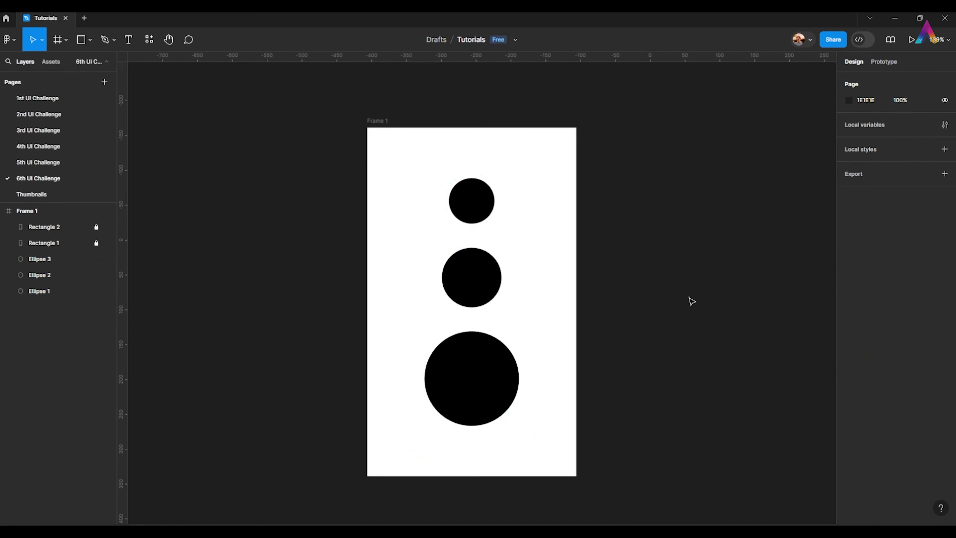
pyautogui.scroll(3, 478, 380)
pyautogui.scroll(-3, 399, 359)
pyautogui.scroll(1, 342, 305)
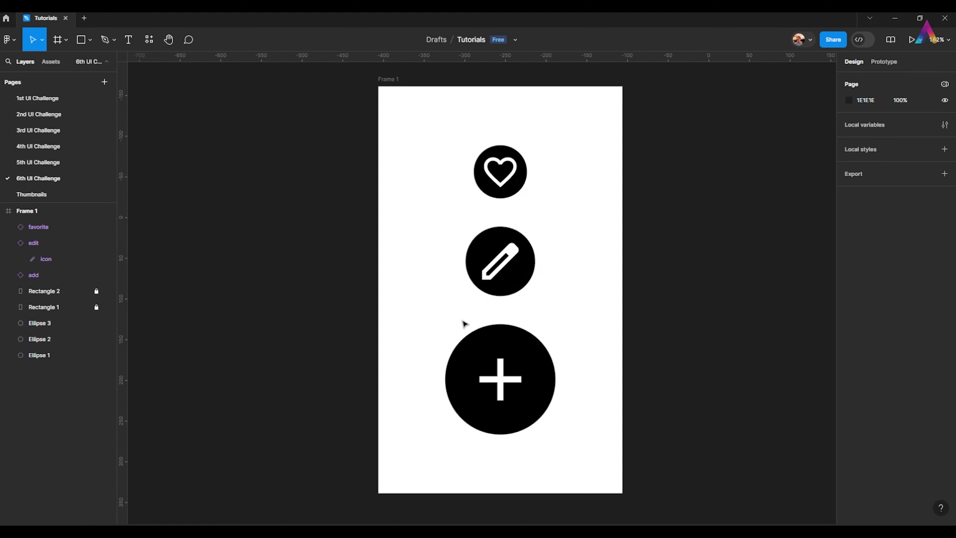
# Duplicate Frame 1 and place the copy beside the original, level with it
pyautogui.scroll(-1, 489, 300)
pyautogui.moveTo(497, 292); pyautogui.dragTo(433, 282)
pyautogui.scroll(2, 433, 282)
pyautogui.scroll(-1, 432, 223)
pyautogui.moveTo(433, 222); pyautogui.dragTo(429, 230)
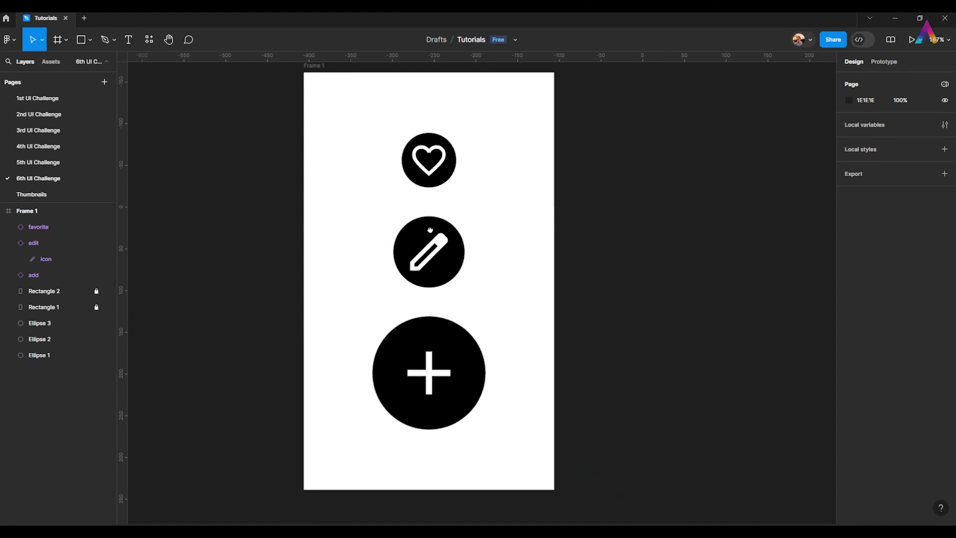
pyautogui.scroll(-2, 430, 230)
pyautogui.click(375, 144)
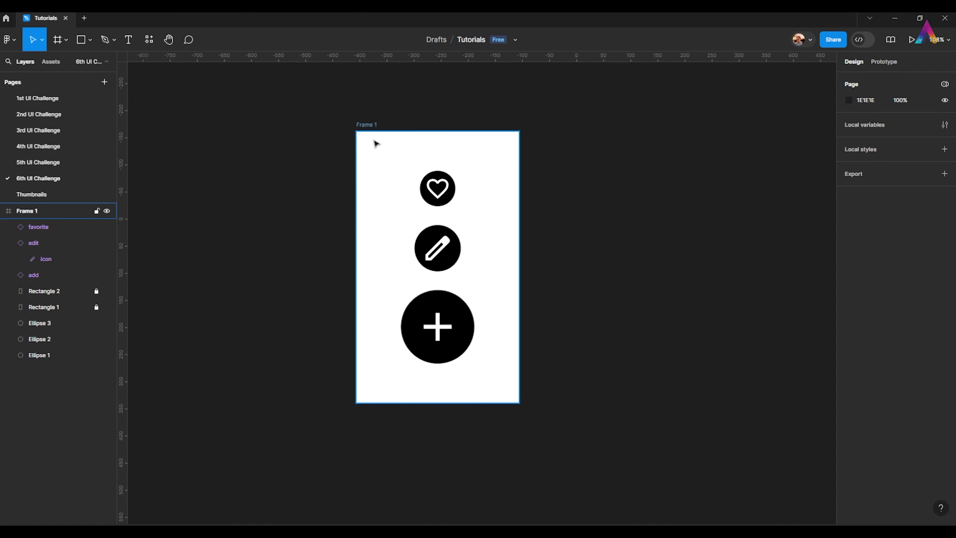
pyautogui.click(372, 130)
pyautogui.scroll(1, 350, 141)
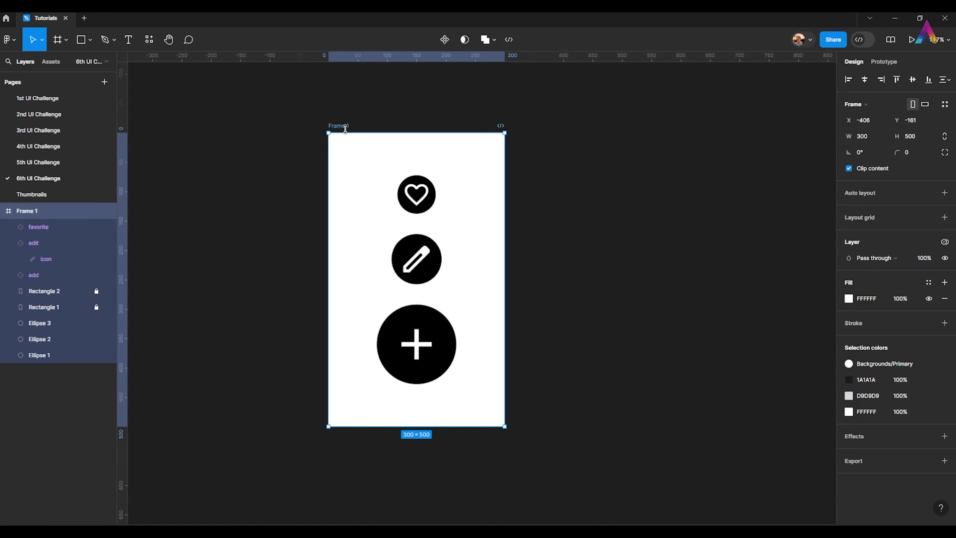
pyautogui.keyDown('alt'); pyautogui.moveTo(347, 130); pyautogui.dragTo(541, 142); pyautogui.keyUp('alt')
pyautogui.scroll(2, 530, 213)
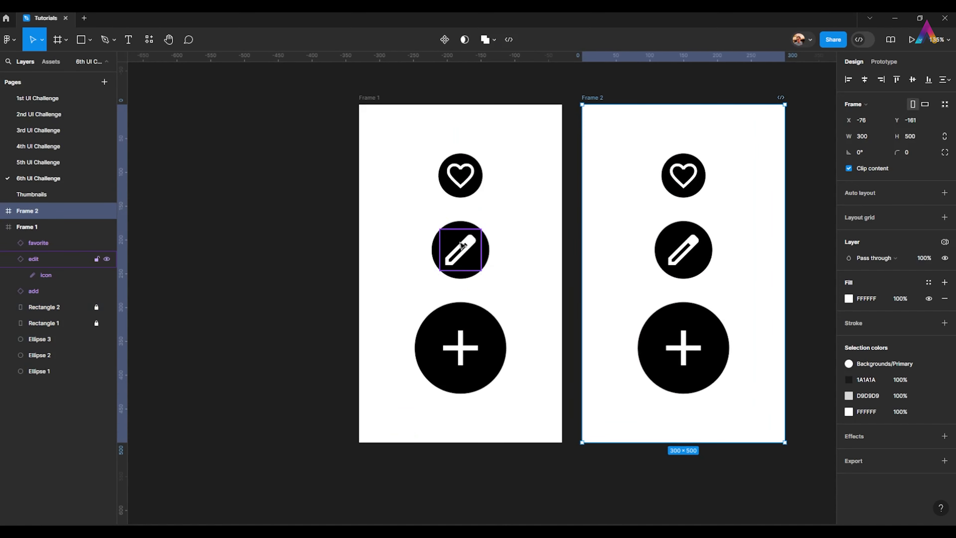
# Reorder the favorite, edit and add icon layers in Frame 1 so they sit below Rectangle 1 and above Ellipse 3
pyautogui.click(452, 245)
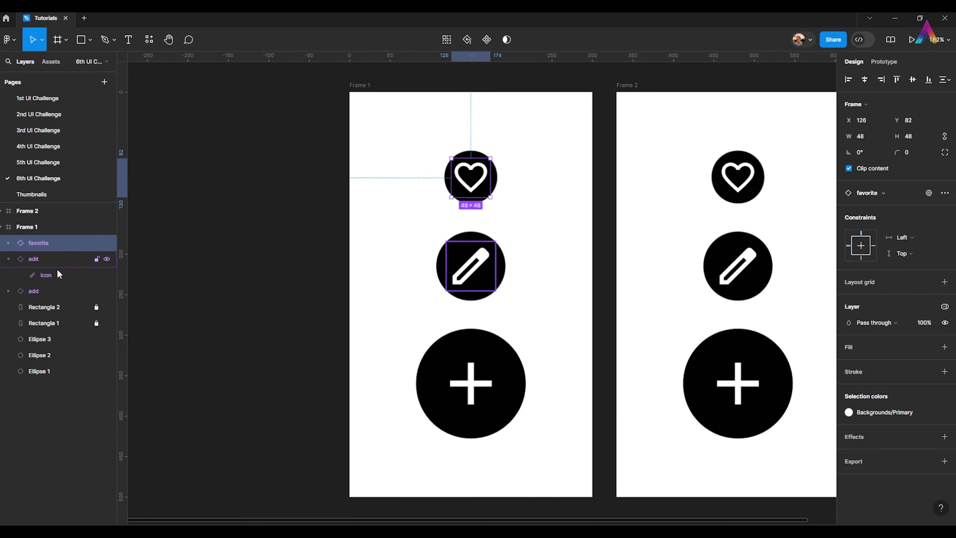
pyautogui.click(37, 291)
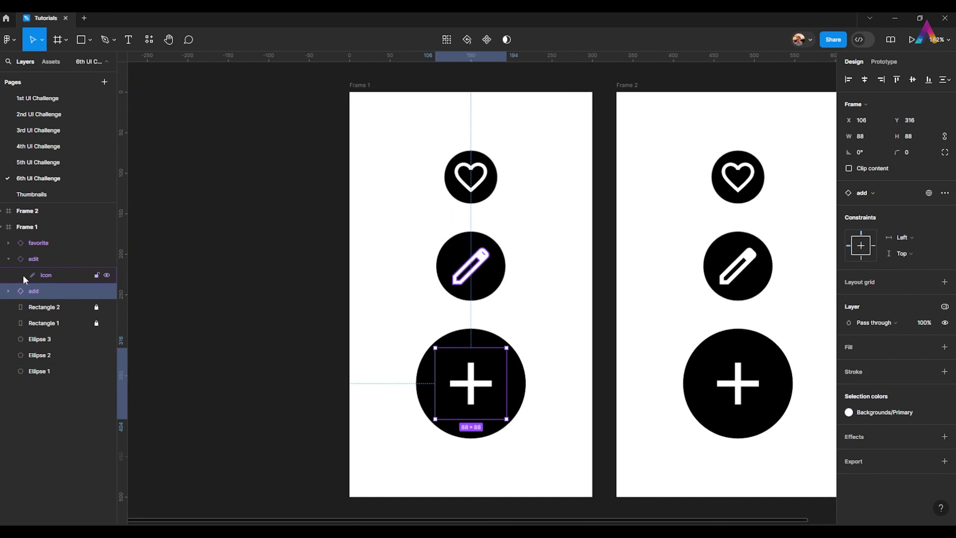
pyautogui.keyDown('shift'); pyautogui.click(37, 246); pyautogui.keyUp('shift')
pyautogui.click(8, 259)
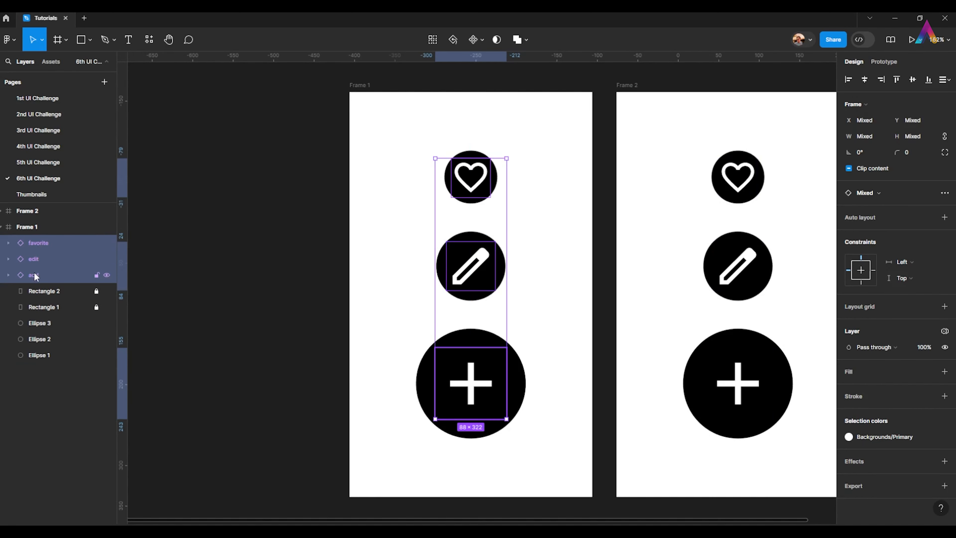
pyautogui.moveTo(39, 272); pyautogui.dragTo(36, 313)
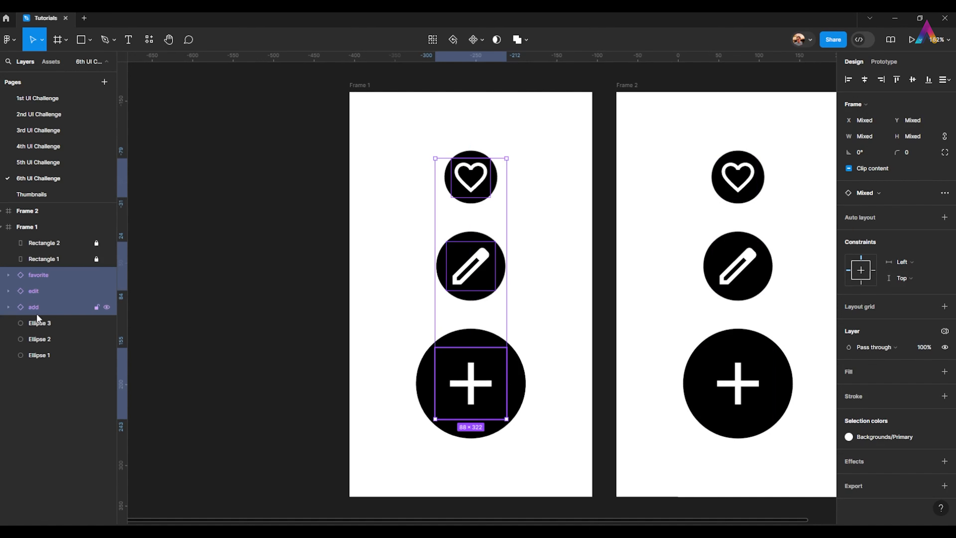
pyautogui.click(175, 321)
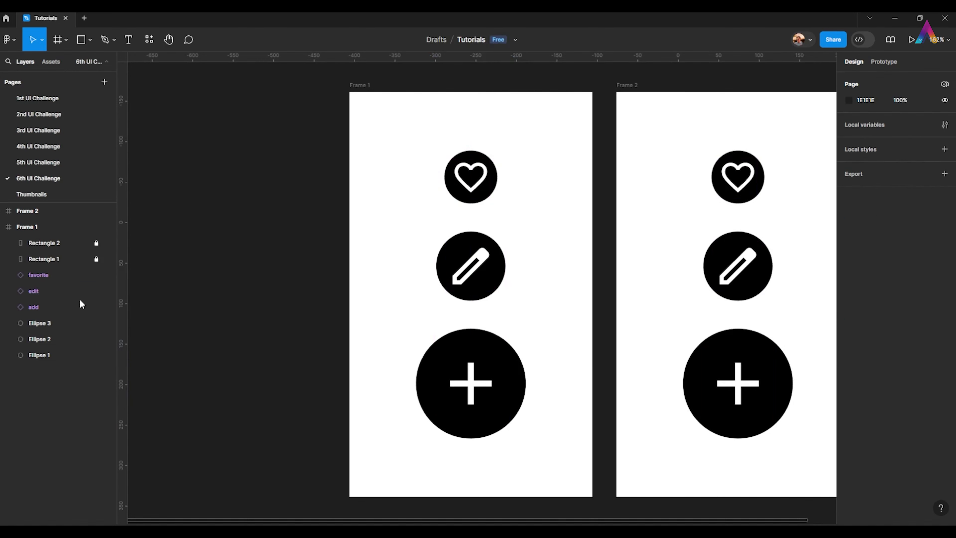
# Reorder Frame 1's layers so add and Ellipse 1 sit directly below Rectangle 1, above favorite, edit, Ellipse 3 and Ellipse 2
pyautogui.click(39, 306)
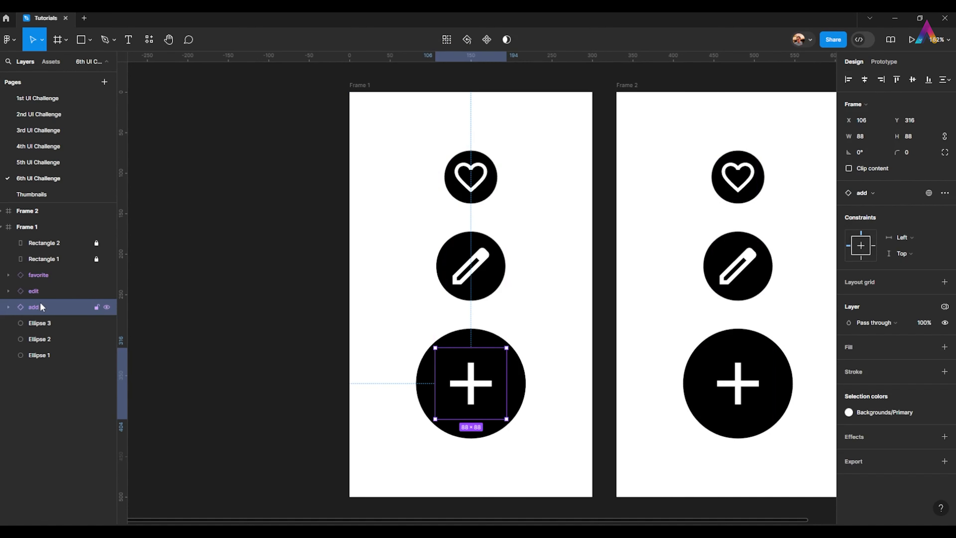
pyautogui.click(39, 323)
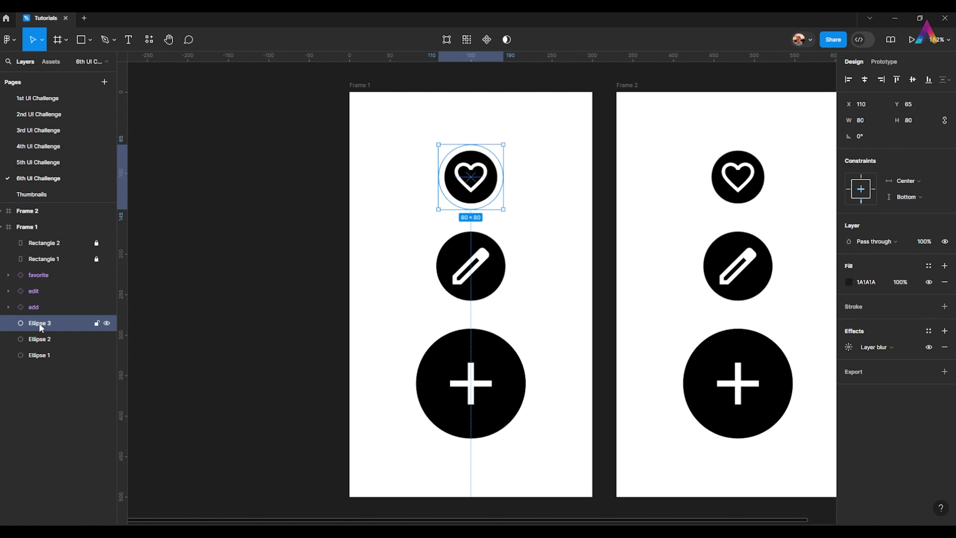
pyautogui.click(41, 358)
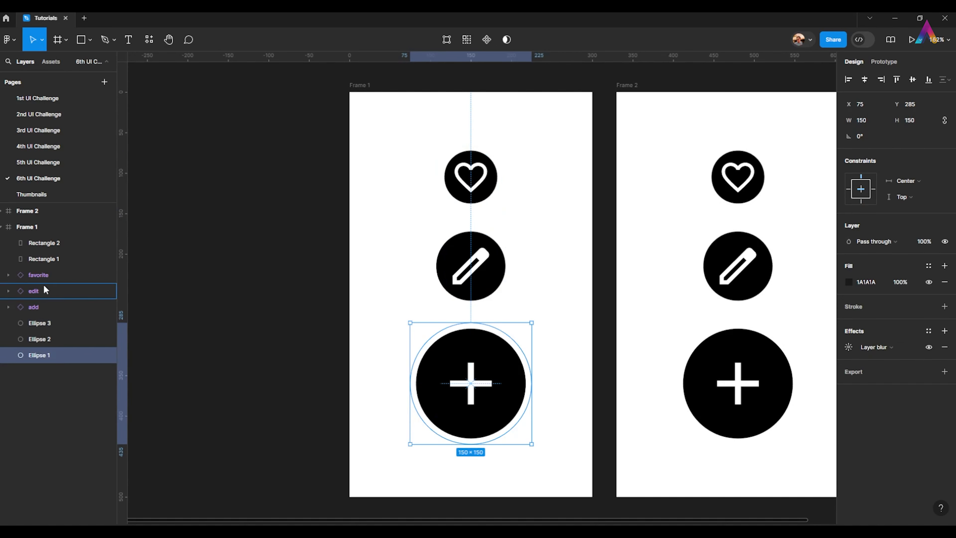
pyautogui.moveTo(44, 274); pyautogui.dragTo(44, 276)
# Duplicate the reordered Frame 1 and place the copy beside it at X -68, Y -161
pyautogui.click(241, 127)
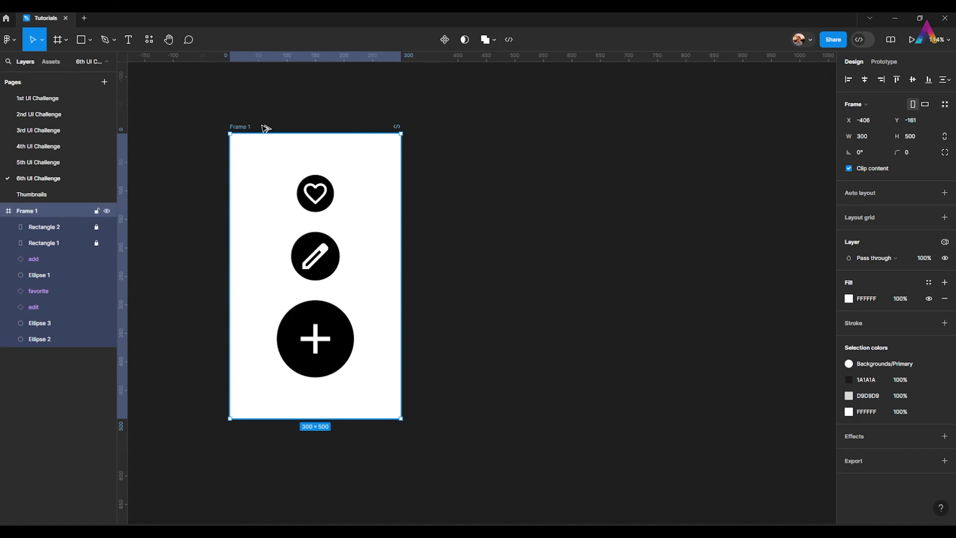
pyautogui.moveTo(241, 128); pyautogui.dragTo(433, 114)
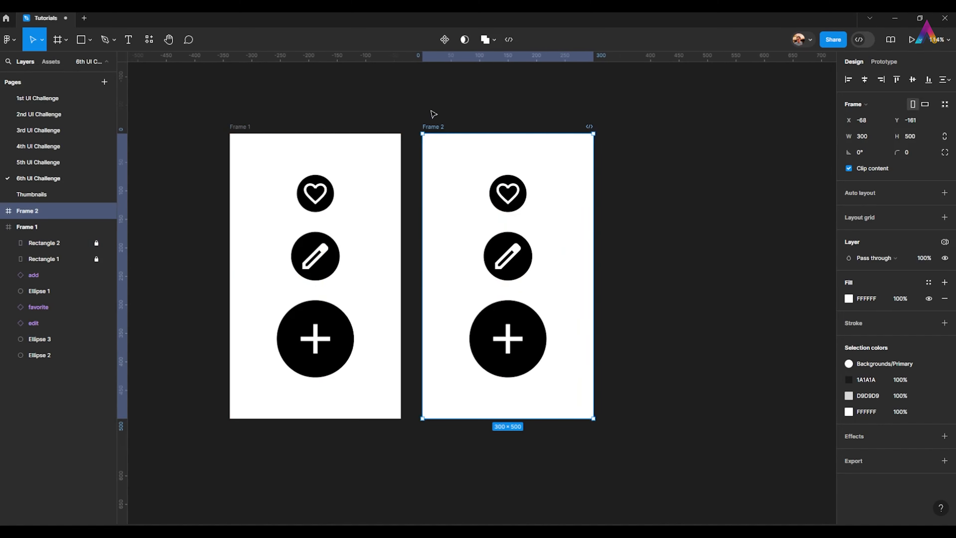
pyautogui.click(433, 114)
# Move the edit icon and its circle, Ellipse 2, in Frame 1 straight down so they are centred behind the large circle
pyautogui.scroll(3, 427, 225)
pyautogui.moveTo(372, 227); pyautogui.dragTo(507, 313)
pyautogui.moveTo(421, 280); pyautogui.dragTo(414, 380)
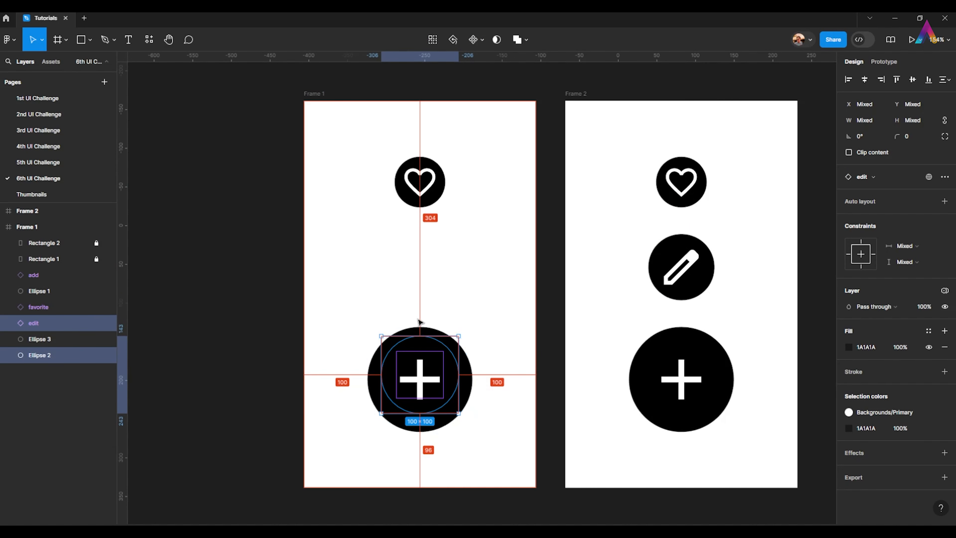
pyautogui.press('Down')
pyautogui.press('Down')
pyautogui.press('Down')
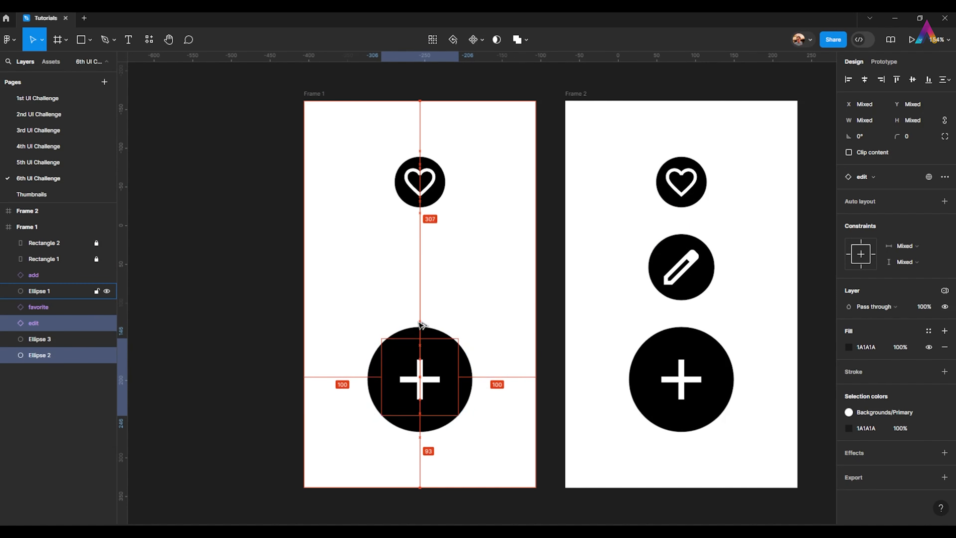
pyautogui.press('Down')
pyautogui.press('Down')
pyautogui.press('Down')
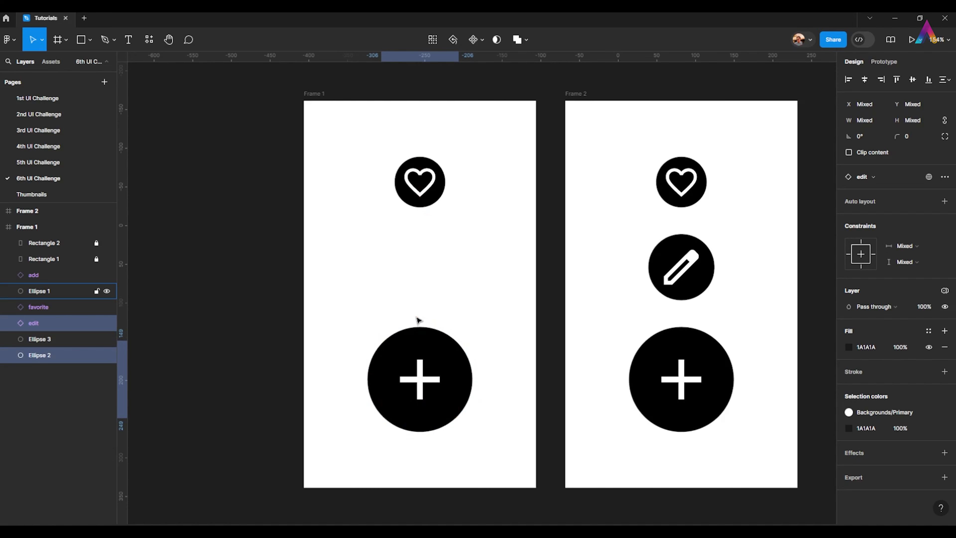
# Move the heart icon and its circle, Ellipse 3, in Frame 1 straight down so they are centred behind the large circle
pyautogui.moveTo(375, 144); pyautogui.dragTo(481, 231)
pyautogui.hotkey('shift', 'Down')
pyautogui.hotkey('shift', 'Down')
pyautogui.hotkey('shift', 'Down')
pyautogui.hotkey('shift', 'Down')
pyautogui.hotkey('shift', 'Down')
pyautogui.hotkey('shift', 'Down')
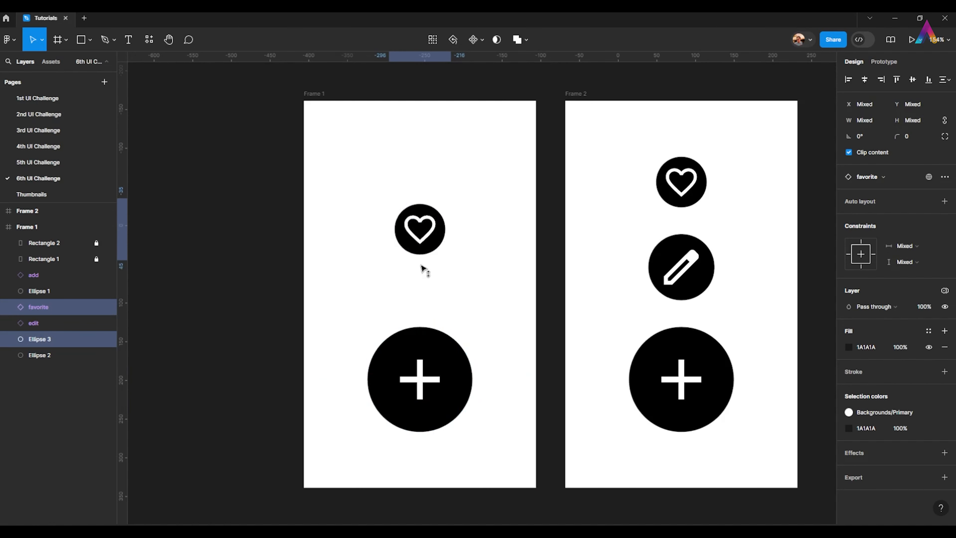
pyautogui.hotkey('shift', 'Down')
pyautogui.hotkey('shift', 'Down')
pyautogui.hotkey('shift', 'Down')
pyautogui.hotkey('shift', 'Down')
pyautogui.hotkey('shift', 'Down')
pyautogui.hotkey('shift', 'Down')
pyautogui.hotkey('shift', 'Down')
pyautogui.hotkey('shift', 'Down')
pyautogui.hotkey('shift', 'Down')
pyautogui.hotkey('shift', 'Down')
pyautogui.hotkey('shift', 'Down')
pyautogui.hotkey('shift', 'Down')
pyautogui.hotkey('shift', 'Down')
pyautogui.hotkey('shift', 'Down')
pyautogui.hotkey('shift', 'Down')
pyautogui.hotkey('shift', 'Down')
pyautogui.hotkey('shift', 'Down')
pyautogui.hotkey('shift', 'Down')
pyautogui.hotkey('shift', 'Down')
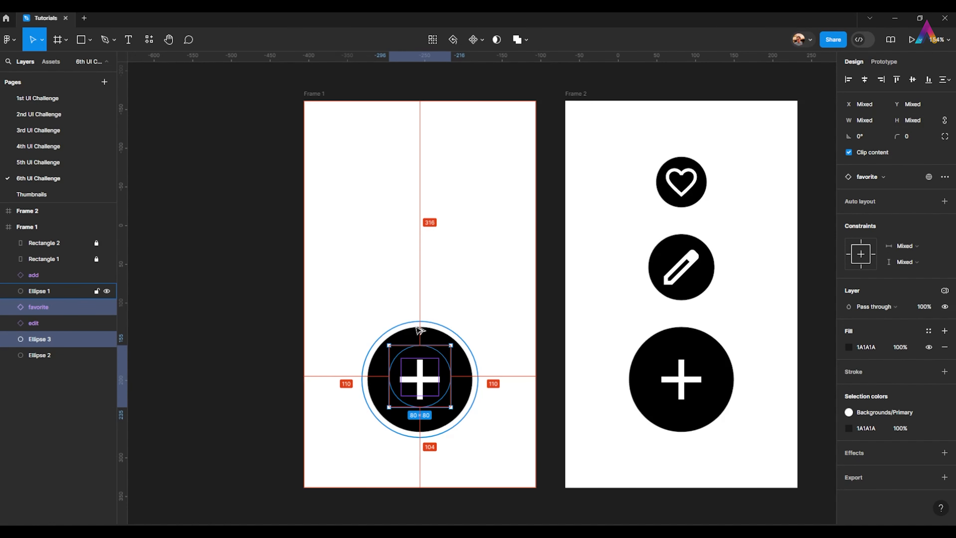
pyautogui.press('Down')
pyautogui.press('Down')
pyautogui.press('Down')
pyautogui.press('Down')
# Combine Frame 1 and Frame 2 into a component set with two variants
pyautogui.scroll(-5, 540, 230)
pyautogui.moveTo(540, 230); pyautogui.dragTo(426, 227)
pyautogui.click(460, 152)
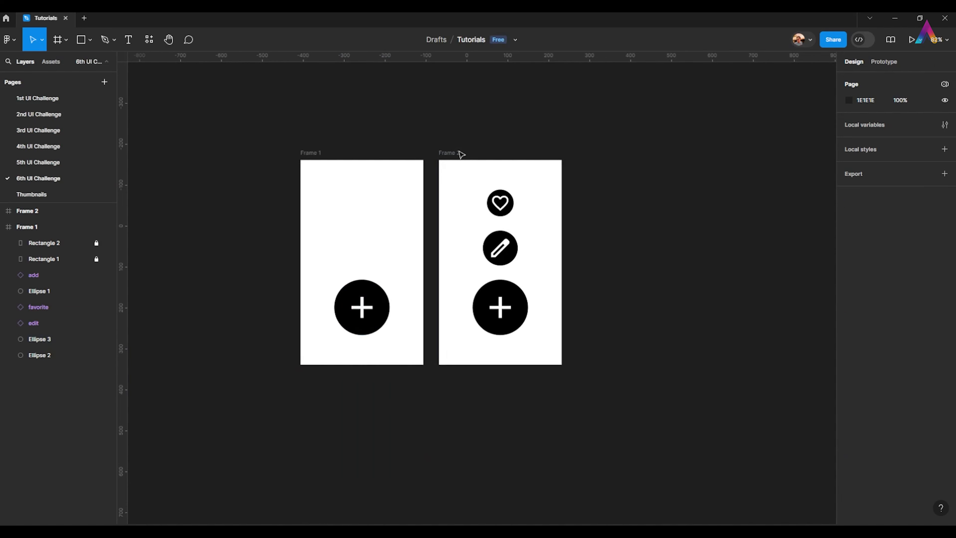
pyautogui.scroll(2, 361, 155)
pyautogui.scroll(-2, 414, 167)
pyautogui.moveTo(357, 158); pyautogui.dragTo(404, 160)
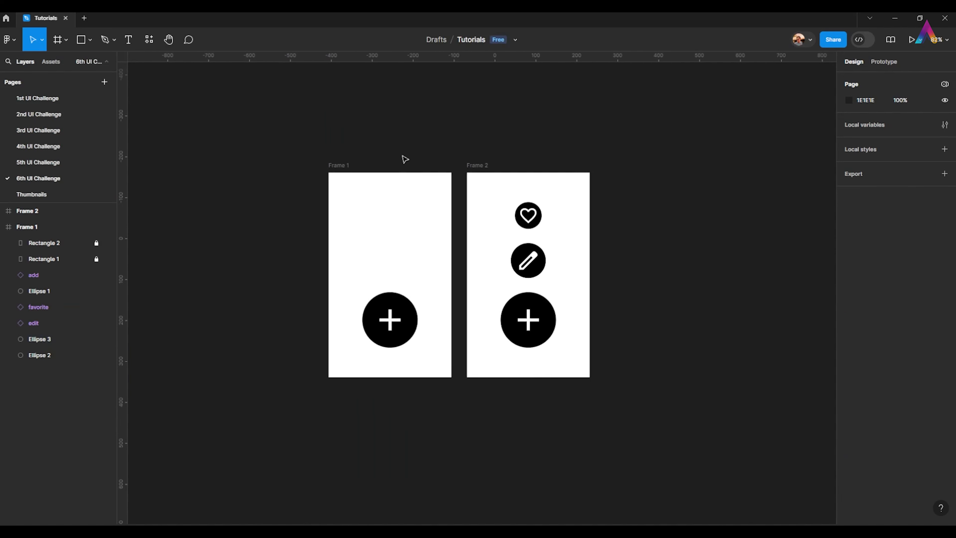
pyautogui.scroll(-2, 403, 160)
pyautogui.moveTo(301, 122); pyautogui.dragTo(637, 412)
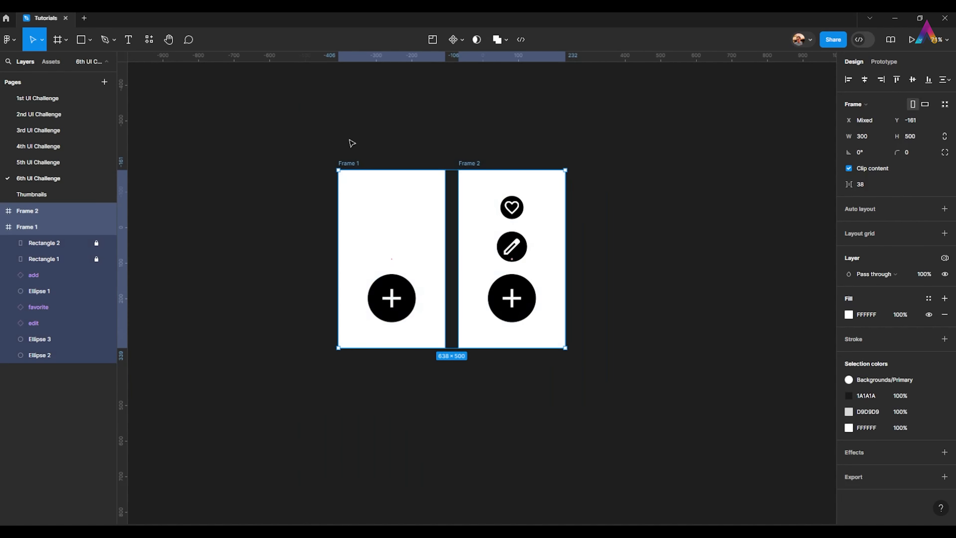
pyautogui.click(462, 40)
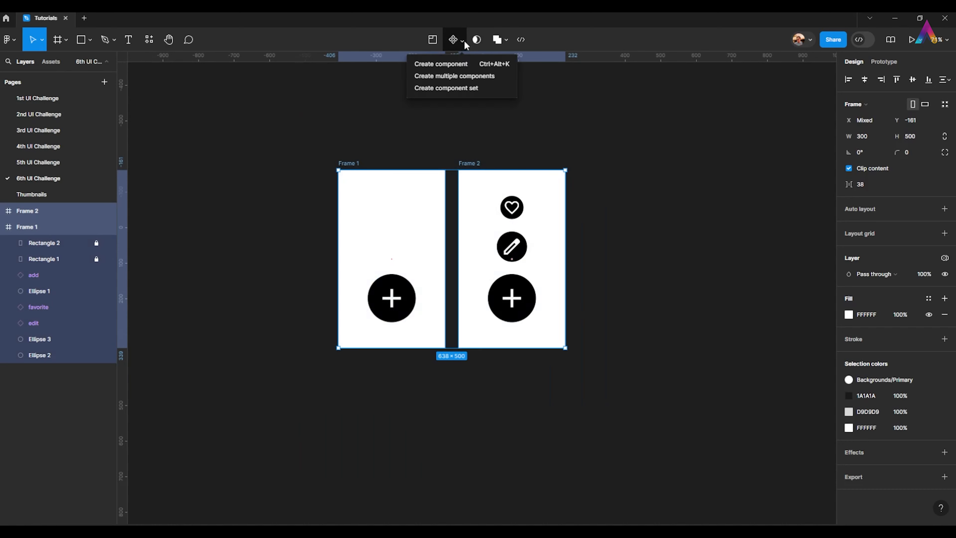
pyautogui.click(475, 91)
# Add an on-click interaction from Frame 1's large circle, Ellipse 1, that changes to Frame 2 with Smart animate
pyautogui.scroll(1, 462, 259)
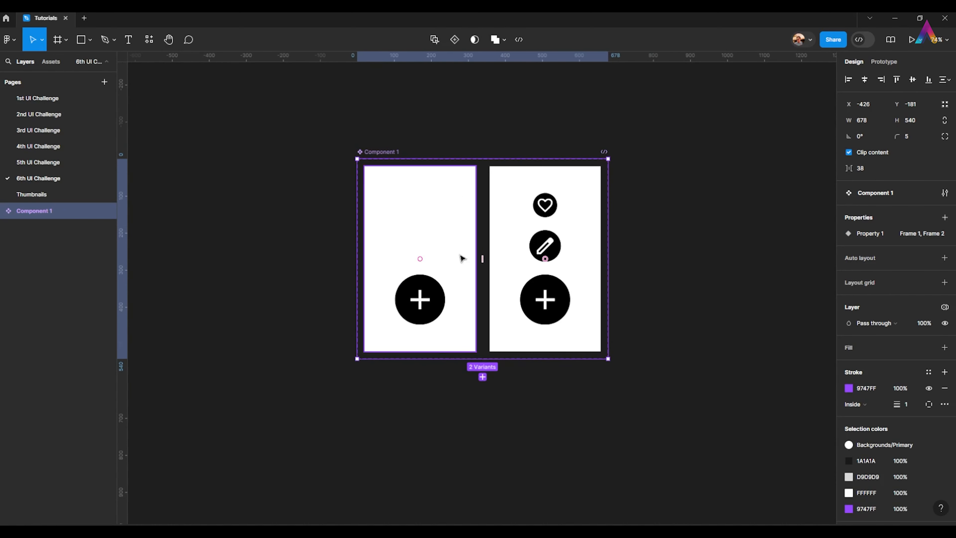
pyautogui.keyDown('ctrl'); pyautogui.scroll(3, 463, 258); pyautogui.keyUp('ctrl')
pyautogui.keyDown('ctrl'); pyautogui.click(421, 286); pyautogui.keyUp('ctrl')
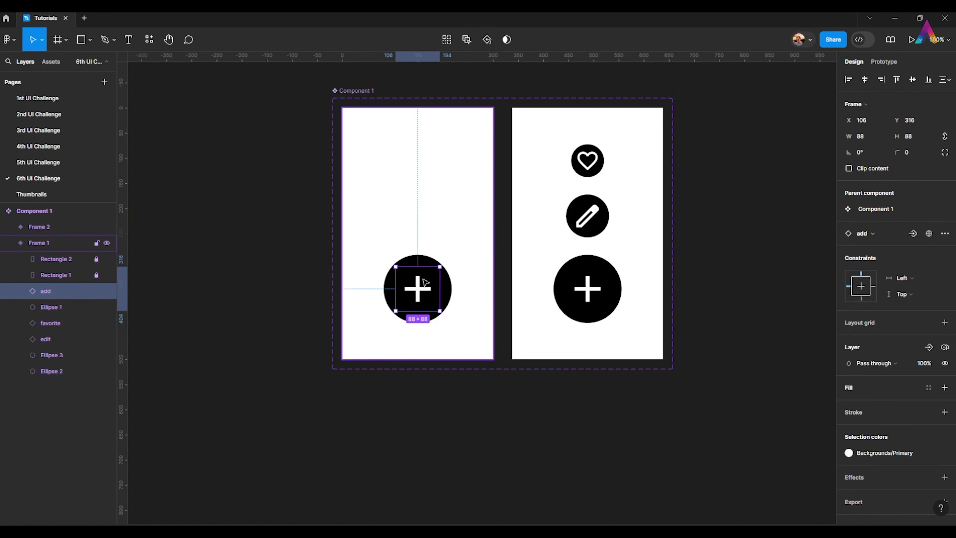
pyautogui.click(425, 261)
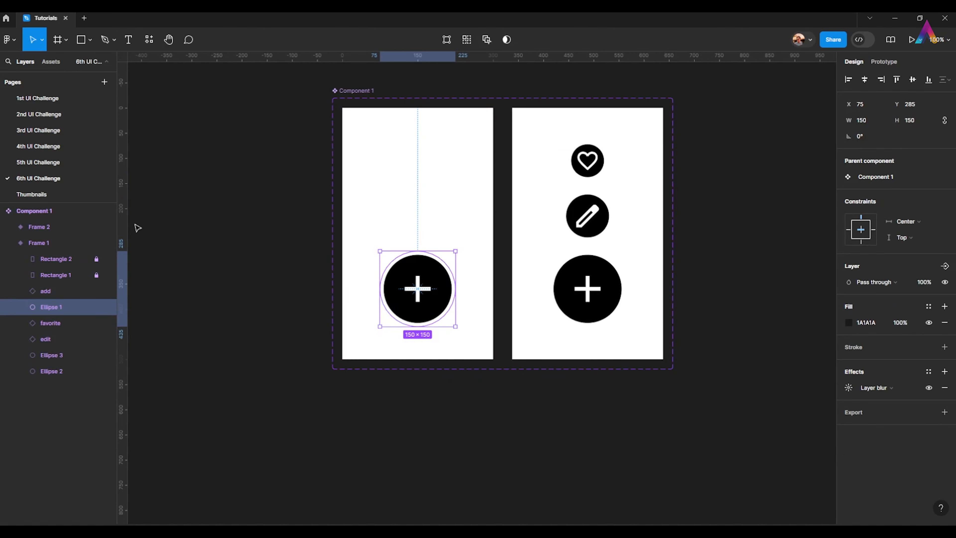
pyautogui.click(877, 60)
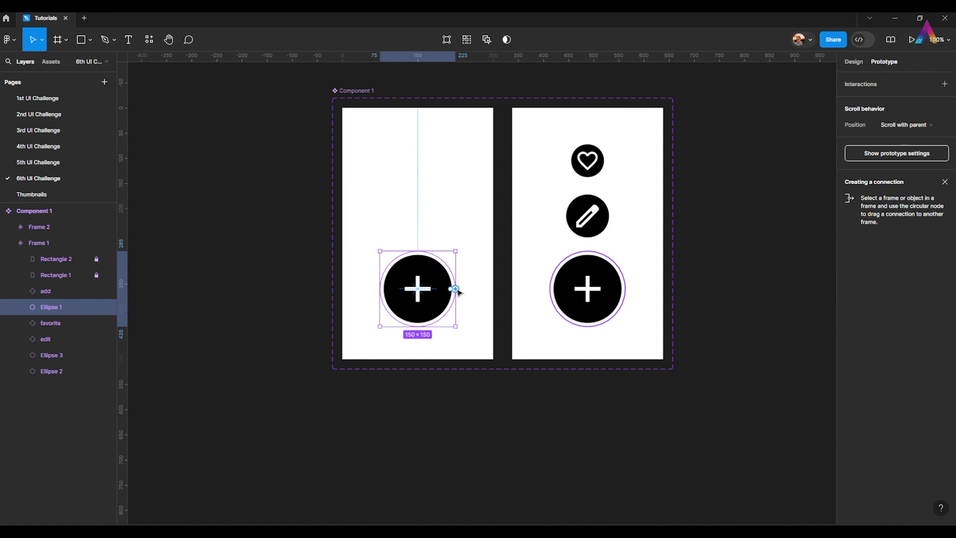
pyautogui.moveTo(456, 290); pyautogui.dragTo(540, 273)
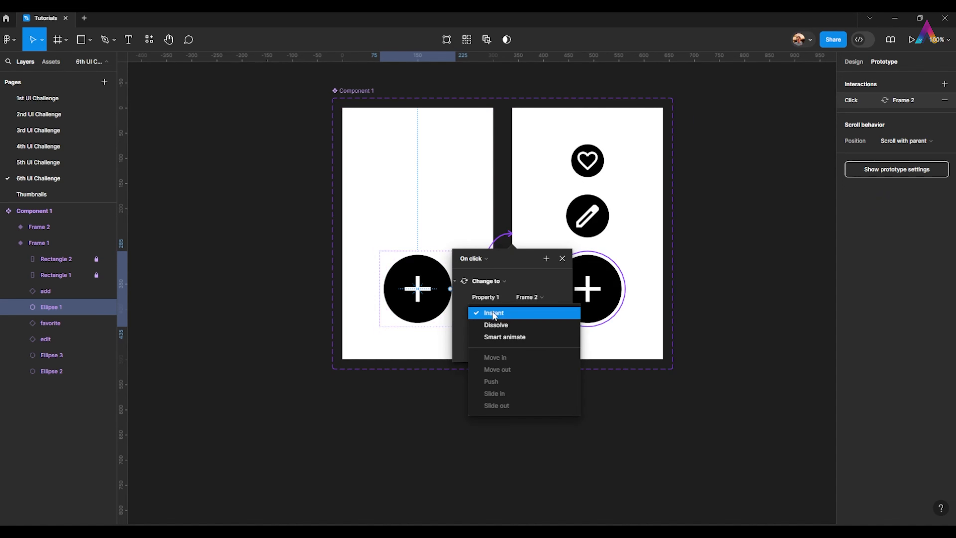
pyautogui.click(506, 337)
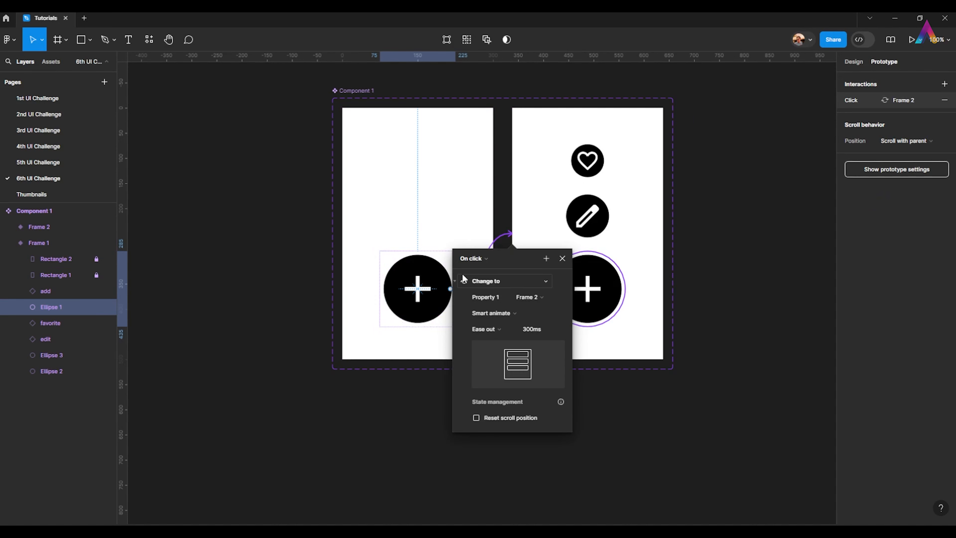
# Add an on-click interaction from Frame 2's large circle, Ellipse 1, that changes back to Frame 1 with Smart animate
pyautogui.doubleClick(607, 304)
pyautogui.moveTo(550, 289); pyautogui.dragTo(448, 290)
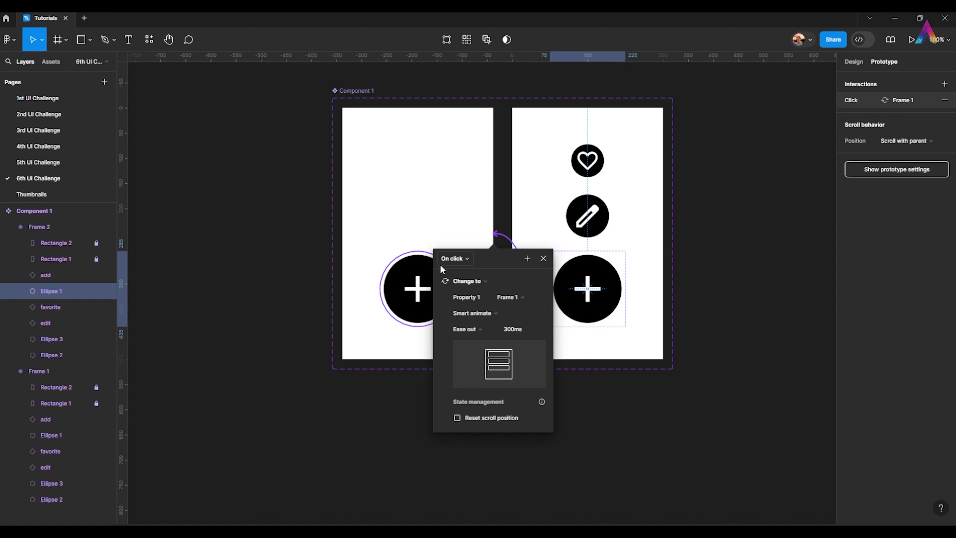
pyautogui.click(726, 251)
pyautogui.scroll(-1, 726, 252)
pyautogui.moveTo(716, 238); pyautogui.dragTo(634, 264)
pyautogui.click(861, 63)
pyautogui.scroll(-3, 656, 162)
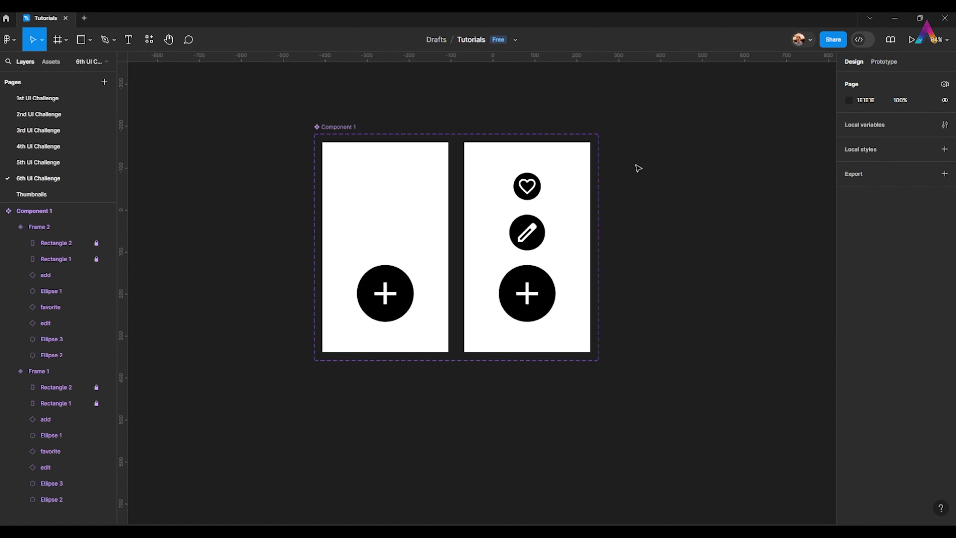
# Place an instance of the Frame 1 variant on the empty canvas beside the component set
pyautogui.moveTo(636, 167); pyautogui.dragTo(580, 176)
pyautogui.click(330, 223)
pyautogui.moveTo(328, 223); pyautogui.dragTo(639, 226)
pyautogui.scroll(-2, 730, 215)
pyautogui.scroll(3, 643, 222)
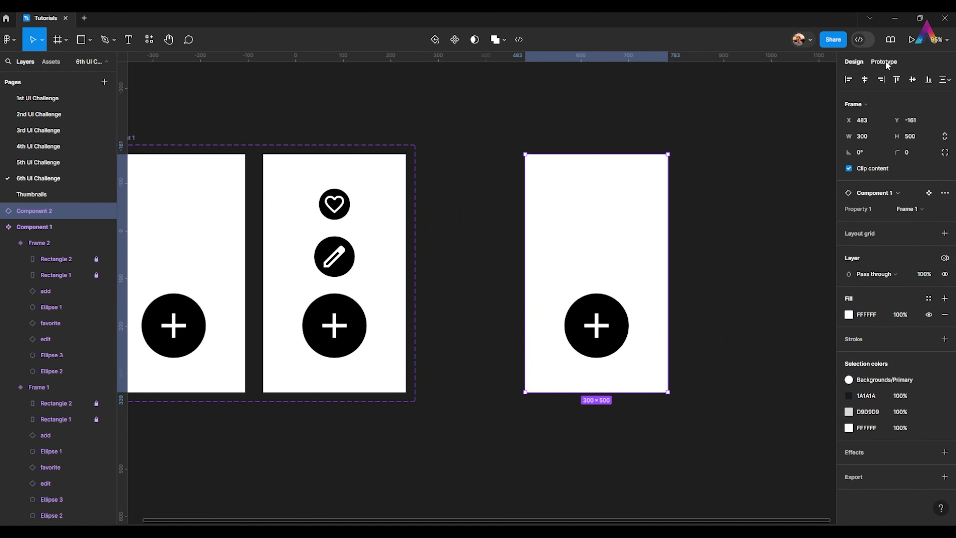
# Wrap the new component instance in its own 300 × 500 frame
pyautogui.scroll(-2, 467, 81)
pyautogui.rightClick(564, 188)
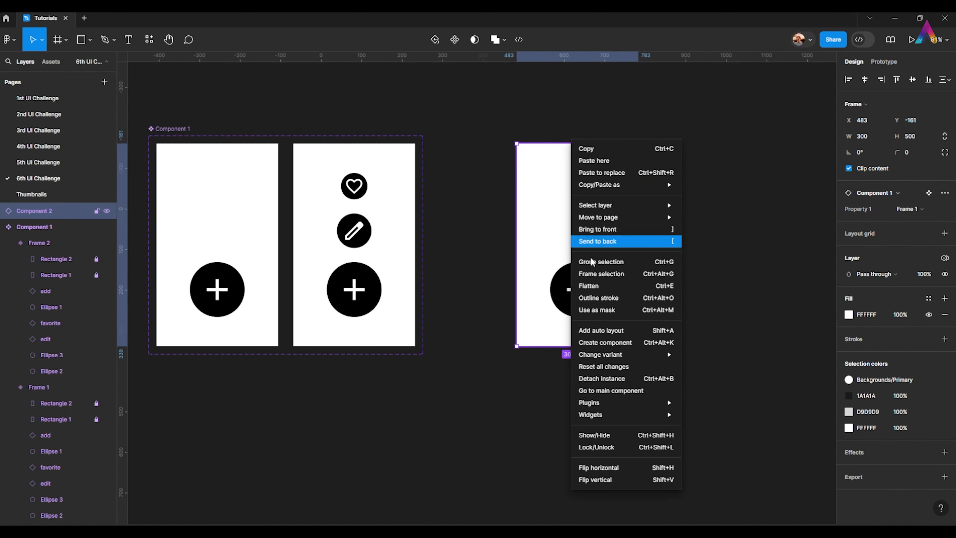
pyautogui.click(614, 274)
pyautogui.moveTo(613, 195); pyautogui.dragTo(656, 207)
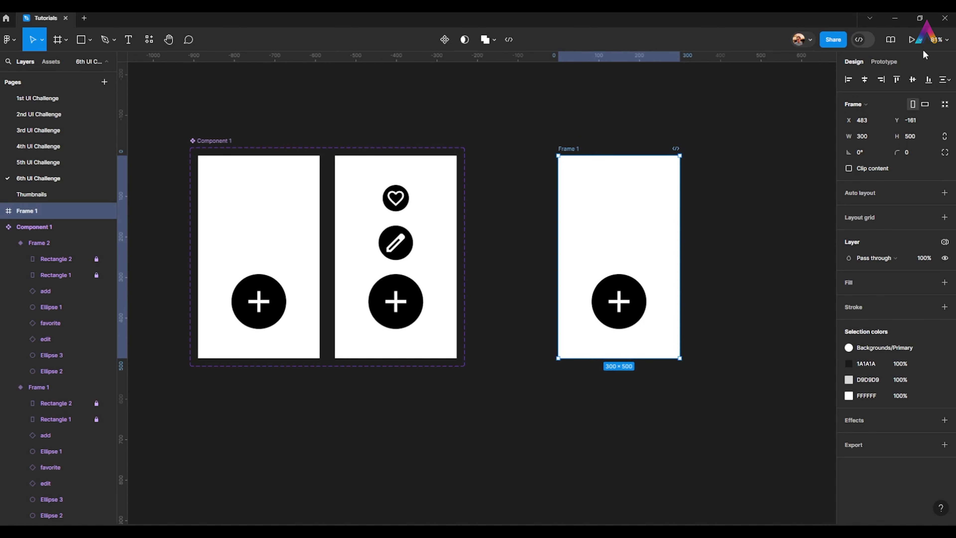
# Launch the new frame's prototype preview and set the prototype device to None
pyautogui.click(913, 39)
pyautogui.click(884, 62)
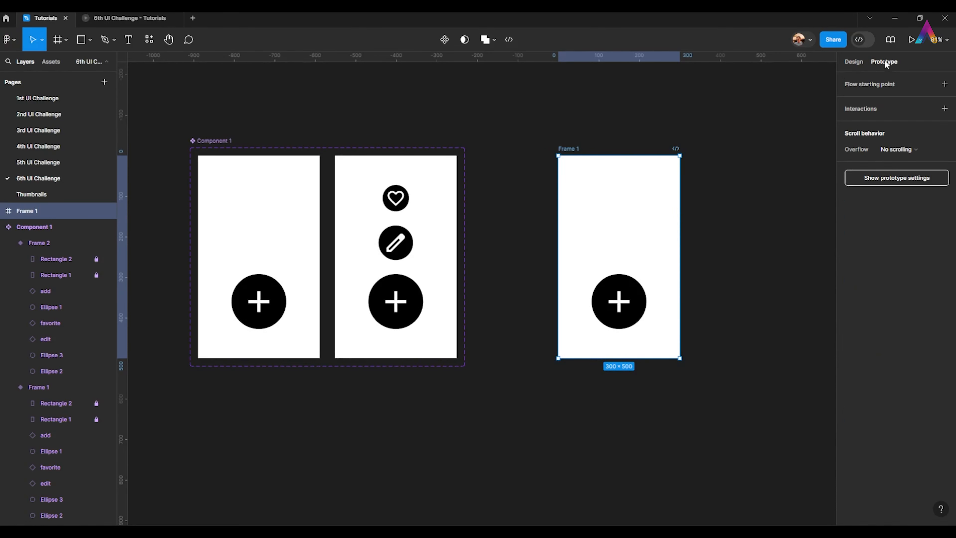
pyautogui.click(894, 172)
pyautogui.click(866, 101)
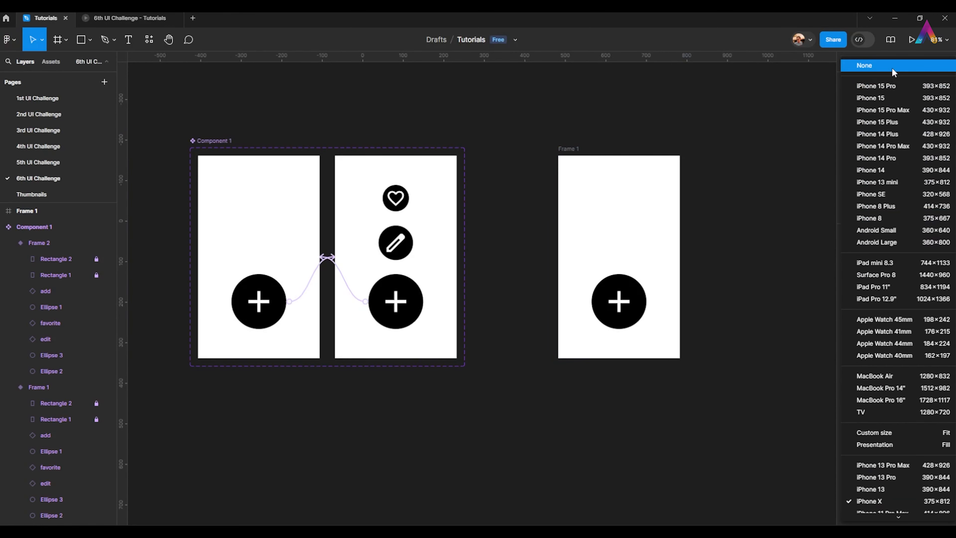
pyautogui.click(892, 68)
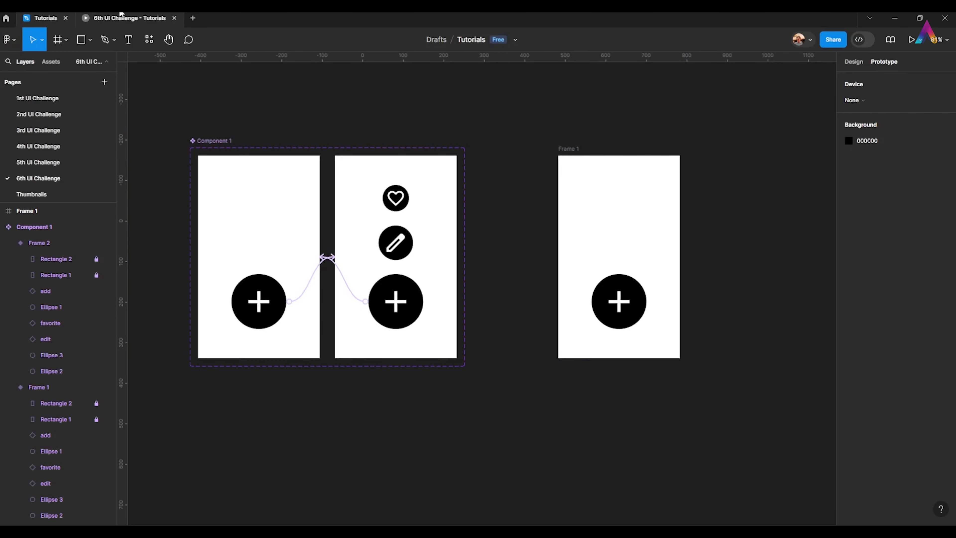
# Test the plus button in the prototype preview by expanding and collapsing the icon circles
pyautogui.click(121, 15)
pyautogui.click(473, 332)
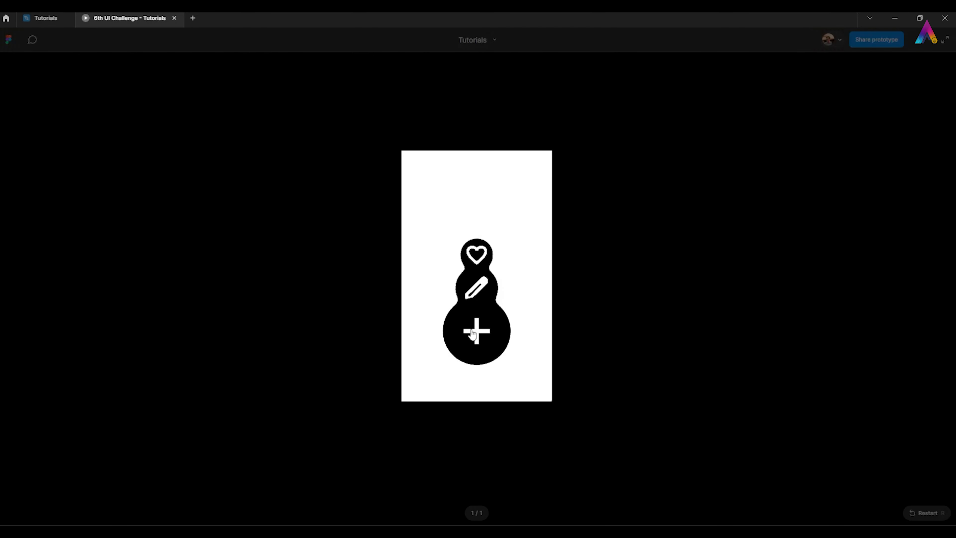
pyautogui.click(480, 338)
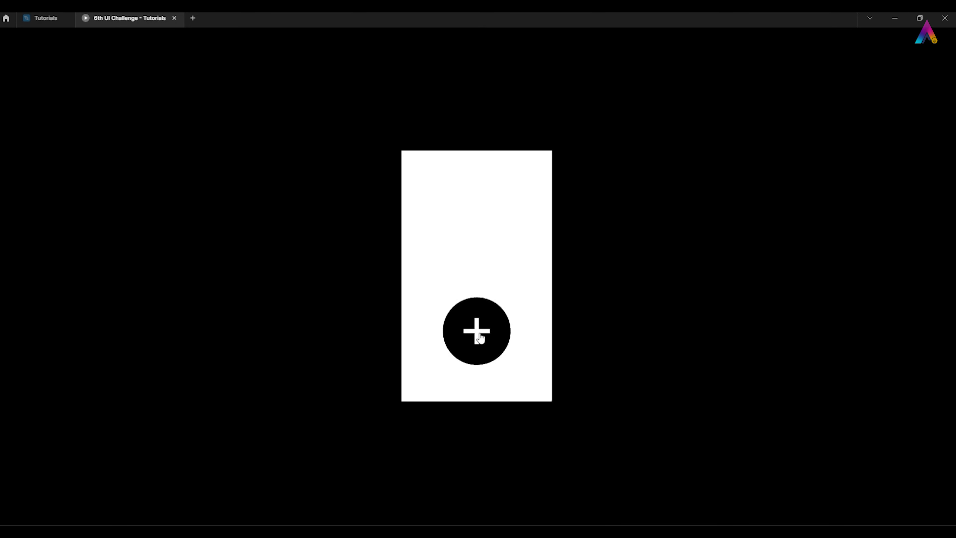
pyautogui.click(480, 338)
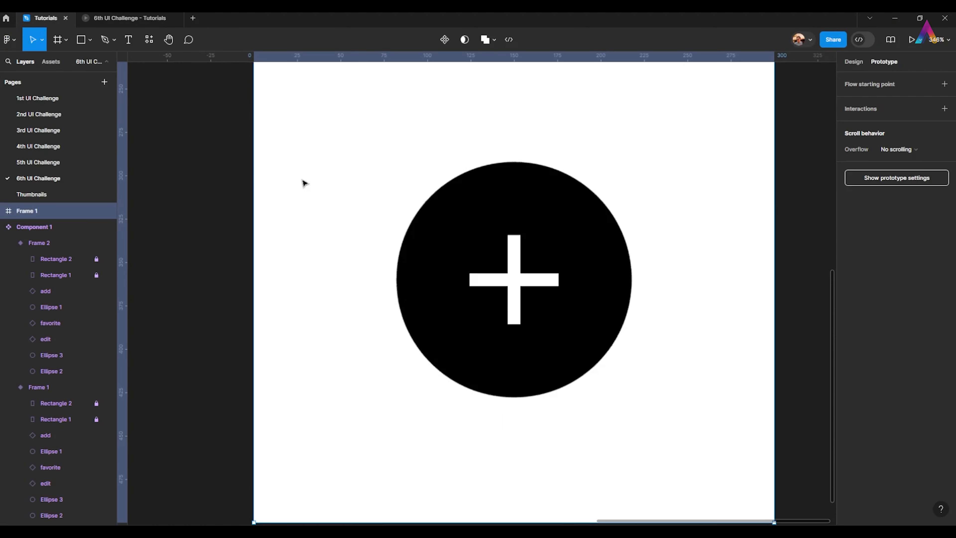
# Set the Frame 1 to Frame 2 interaction's animation to Gentle with a duration of 1000 ms
pyautogui.scroll(-6, 469, 228)
pyautogui.moveTo(392, 194); pyautogui.dragTo(580, 245)
pyautogui.scroll(2, 367, 239)
pyautogui.click(367, 239)
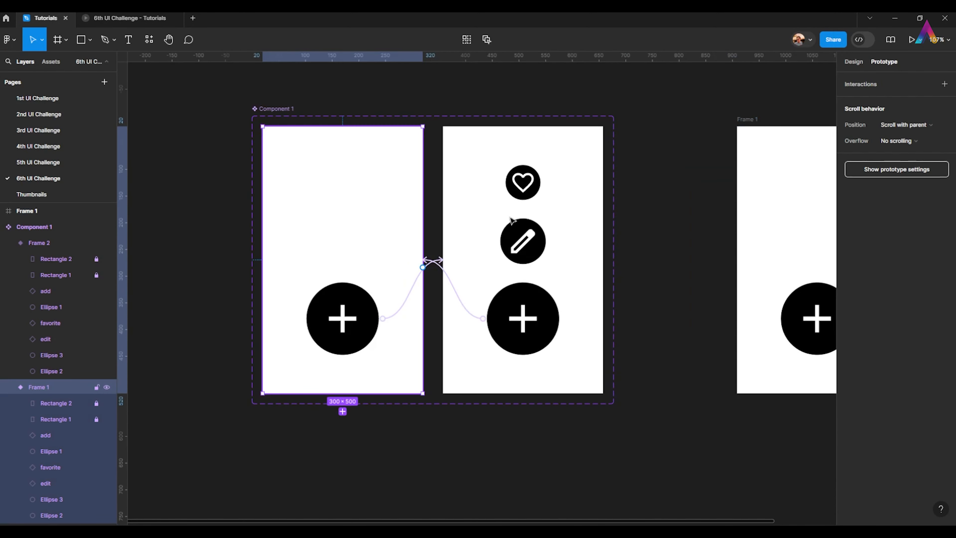
pyautogui.scroll(2, 448, 279)
pyautogui.click(412, 283)
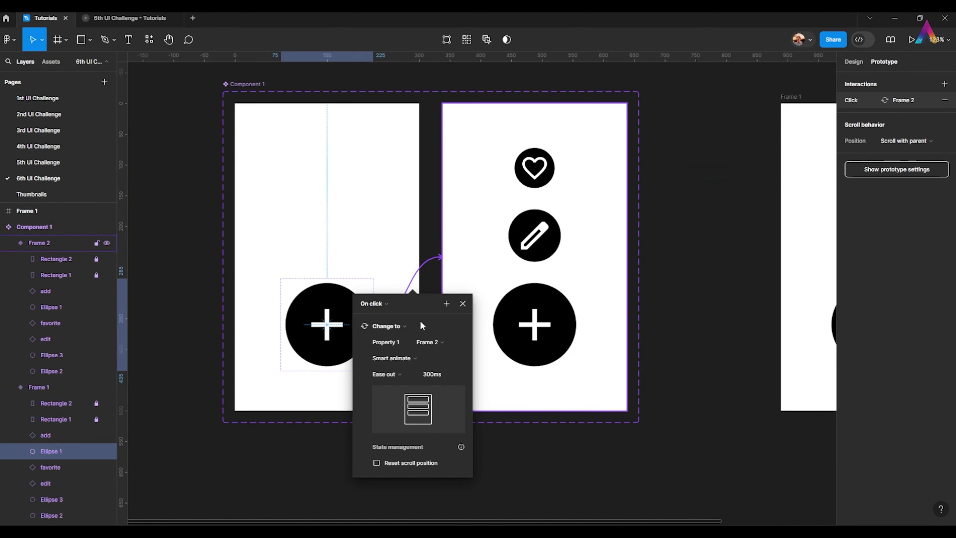
pyautogui.click(394, 374)
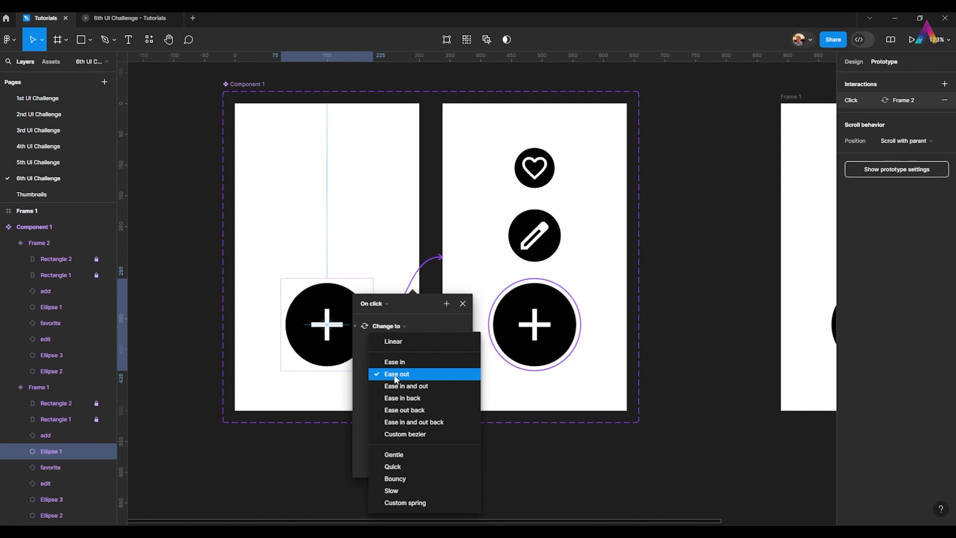
pyautogui.click(411, 454)
pyautogui.click(440, 374)
pyautogui.write('1000')
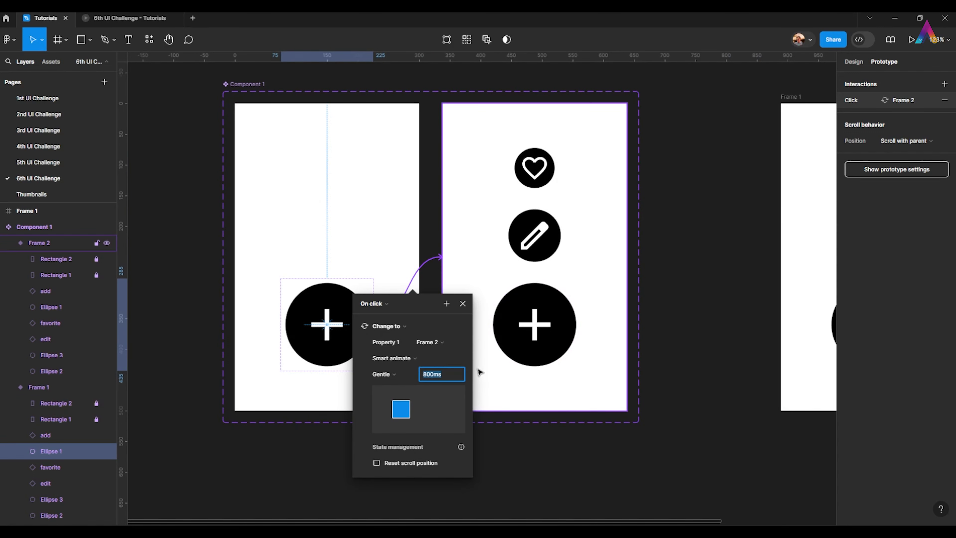
pyautogui.press('Return')
# Set the Frame 2 to Frame 1 interaction's animation to Gentle with a duration of 1000 ms
pyautogui.click(489, 218)
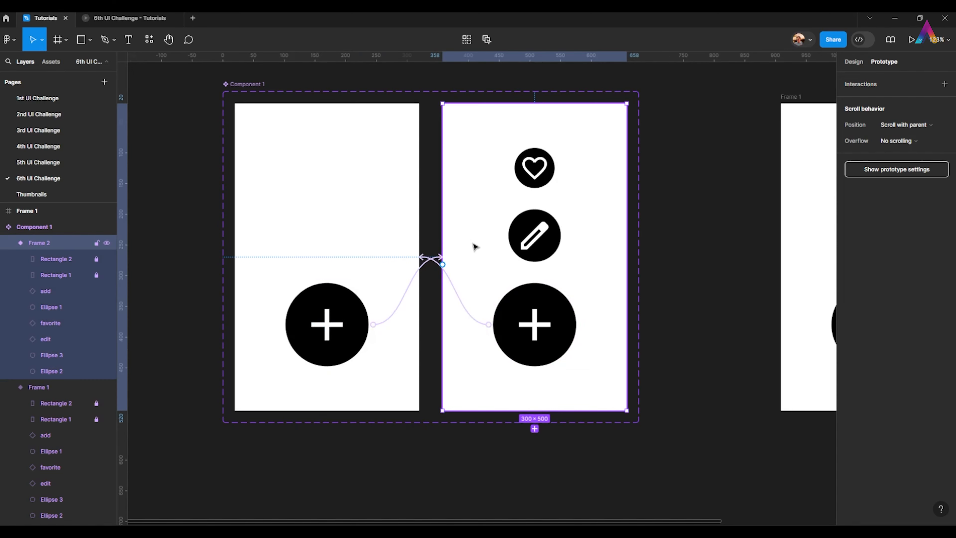
pyautogui.click(429, 263)
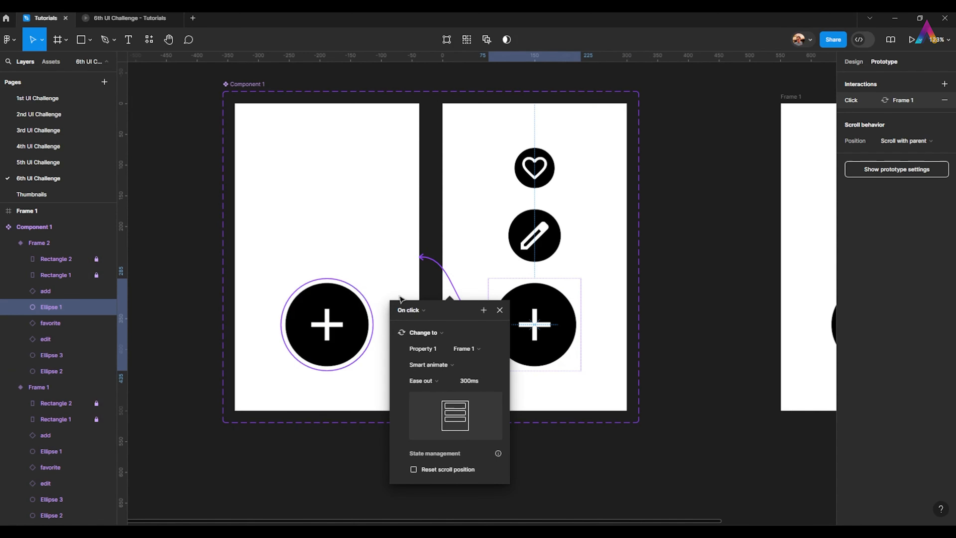
pyautogui.click(424, 381)
pyautogui.click(429, 460)
pyautogui.click(483, 384)
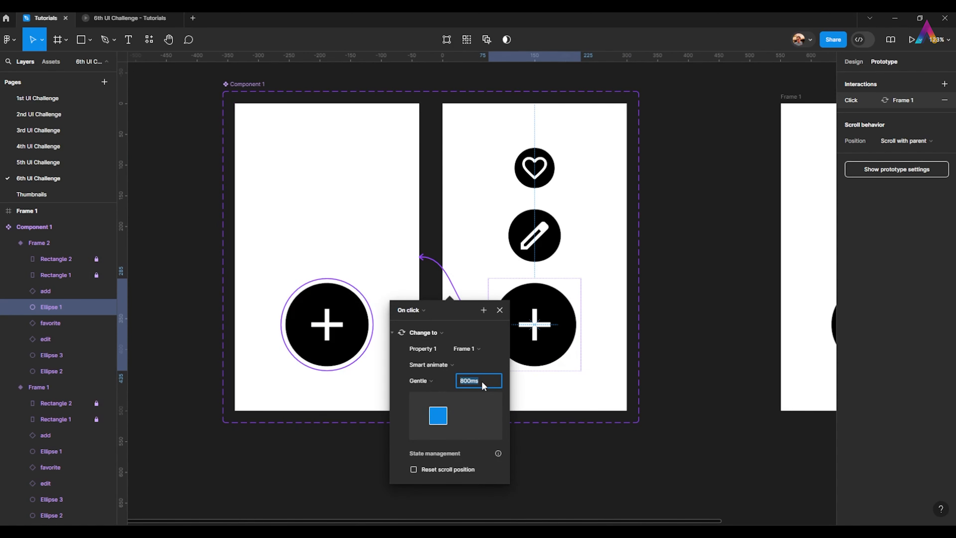
pyautogui.press('Return')
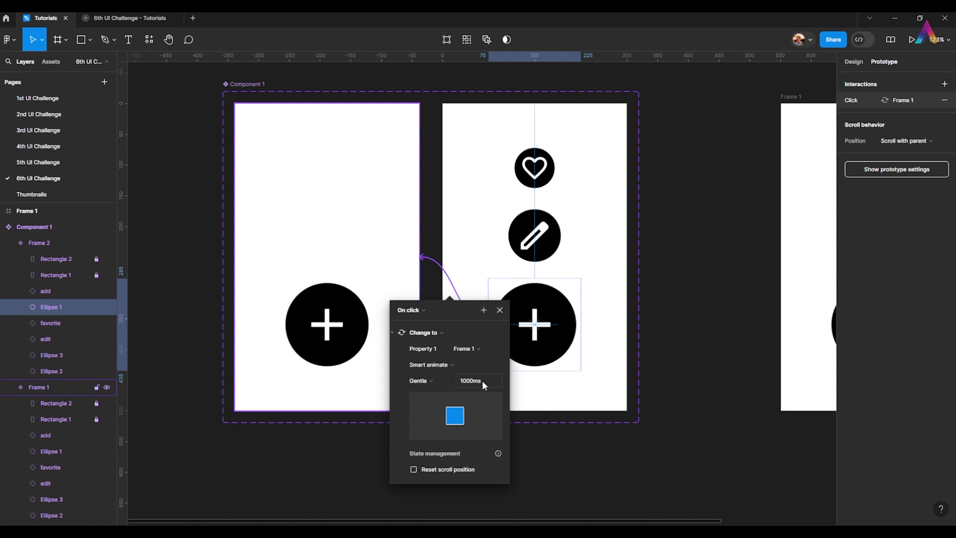
pyautogui.click(677, 263)
pyautogui.moveTo(680, 260); pyautogui.dragTo(650, 261)
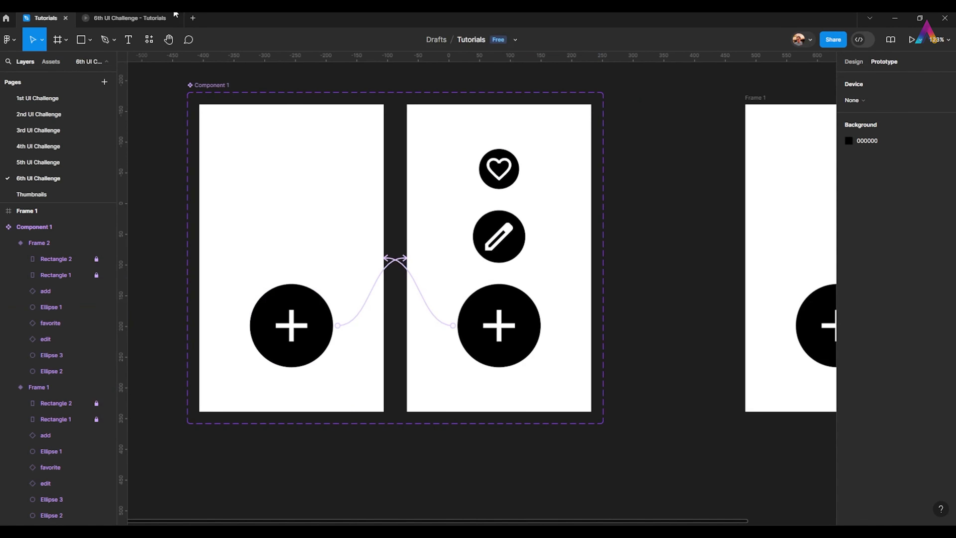
# Restart the prototype preview and toggle the plus button repeatedly to check the Gentle merging animation in both directions
pyautogui.click(130, 18)
pyautogui.click(551, 198)
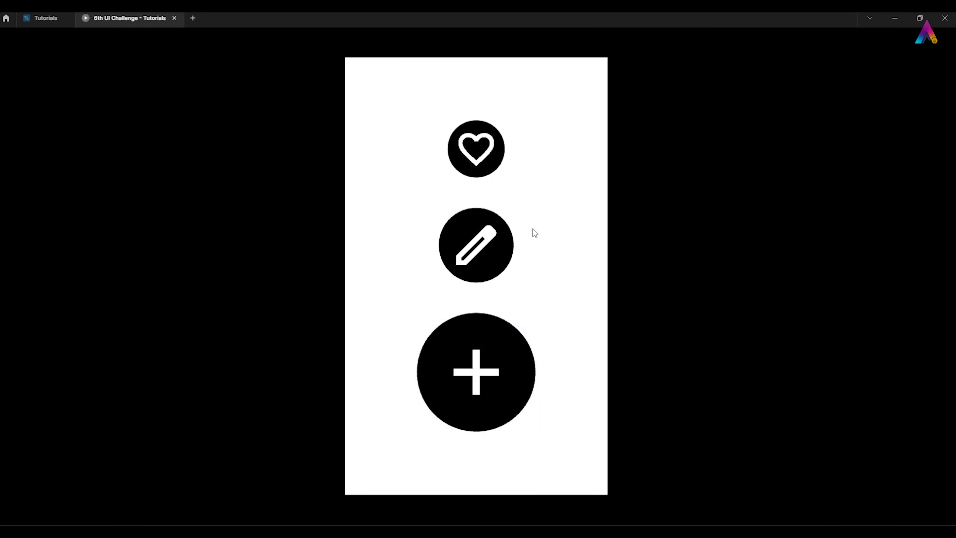
pyautogui.press('r')
pyautogui.click(485, 361)
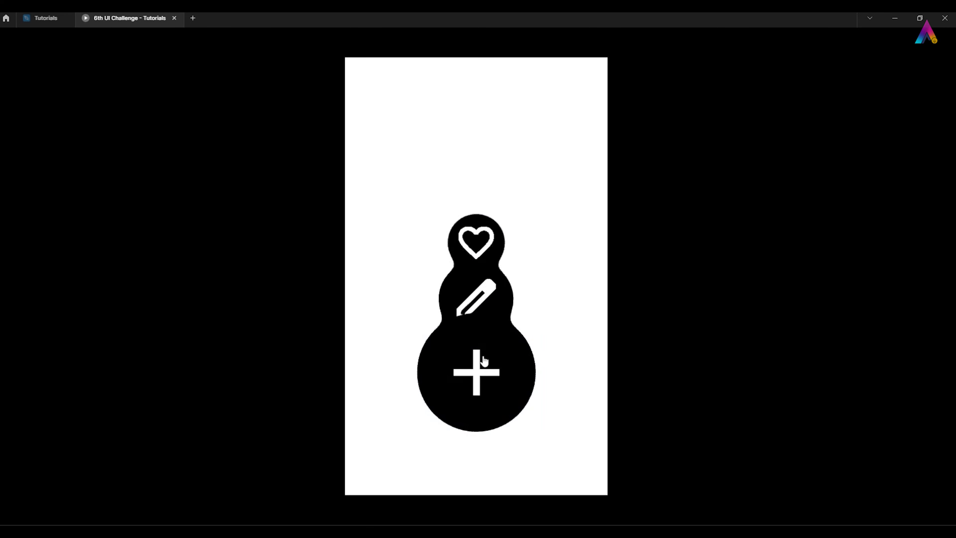
pyautogui.click(482, 360)
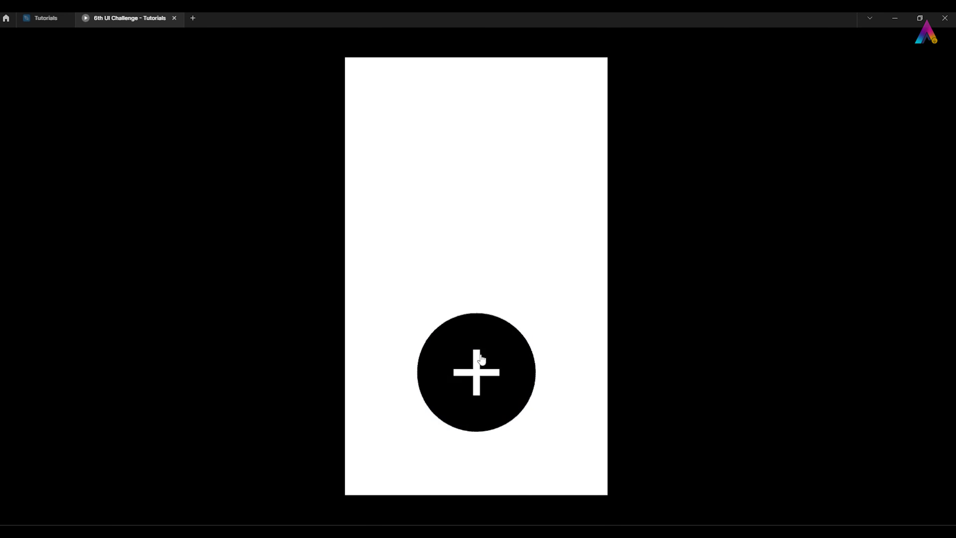
pyautogui.click(482, 360)
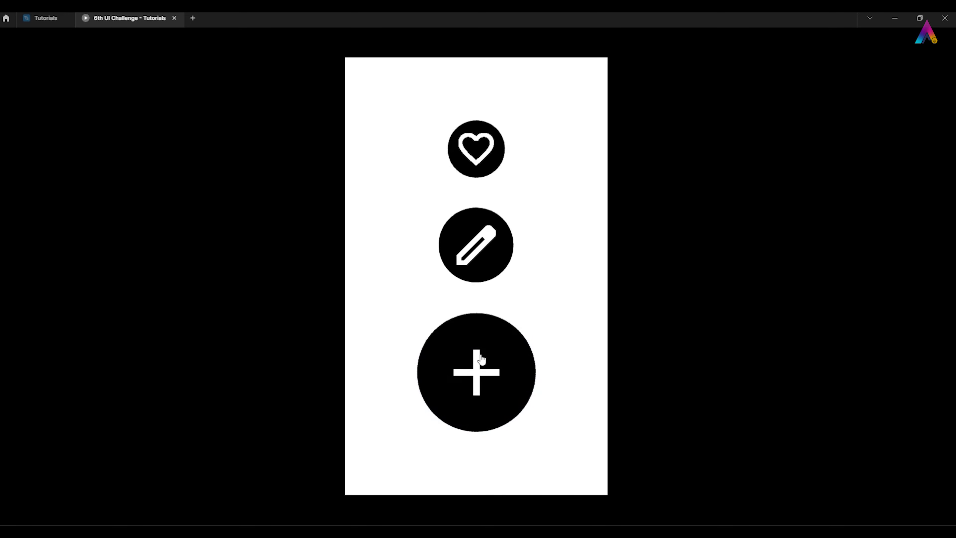
pyautogui.click(482, 361)
pyautogui.click(482, 361)
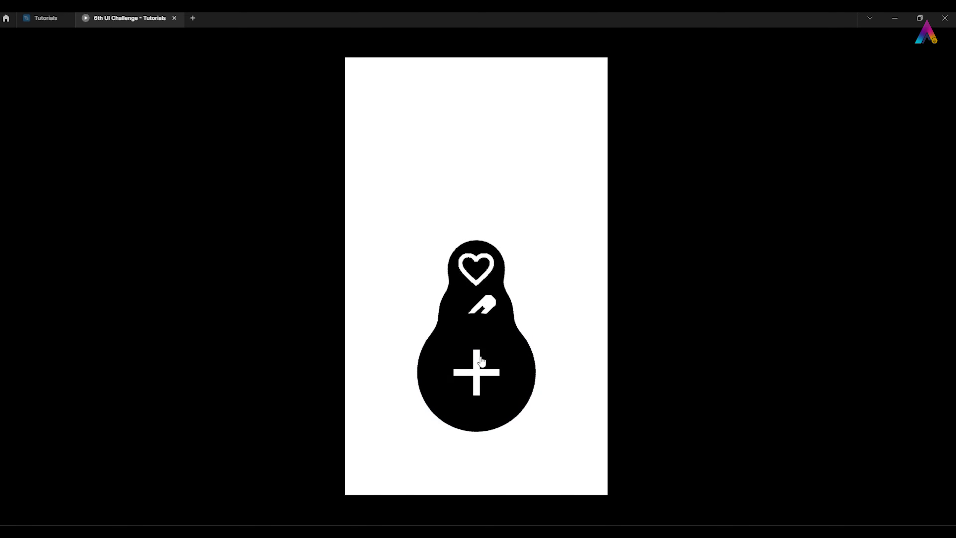